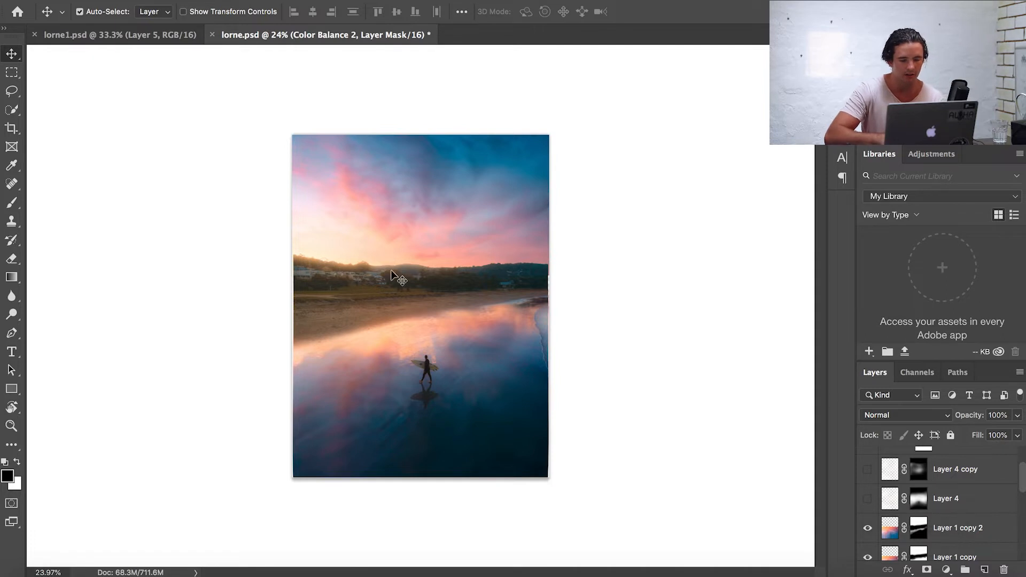
# - Zoom in and pan across the photo to inspect the town and beach details
pyautogui.scroll(5, 390, 270)
pyautogui.hscroll(-1, 390, 271)
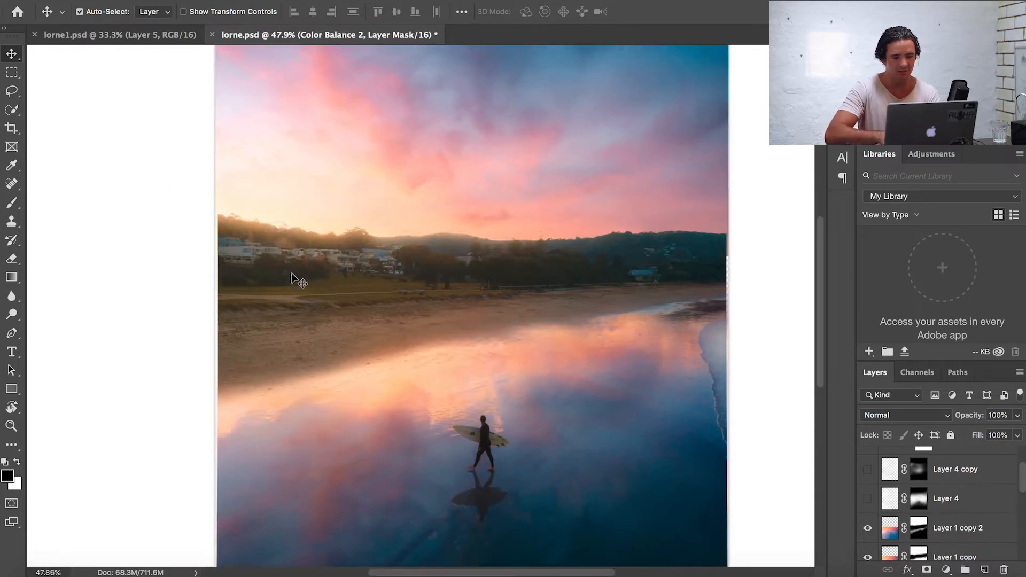
pyautogui.scroll(5, 418, 326)
pyautogui.scroll(2, 418, 327)
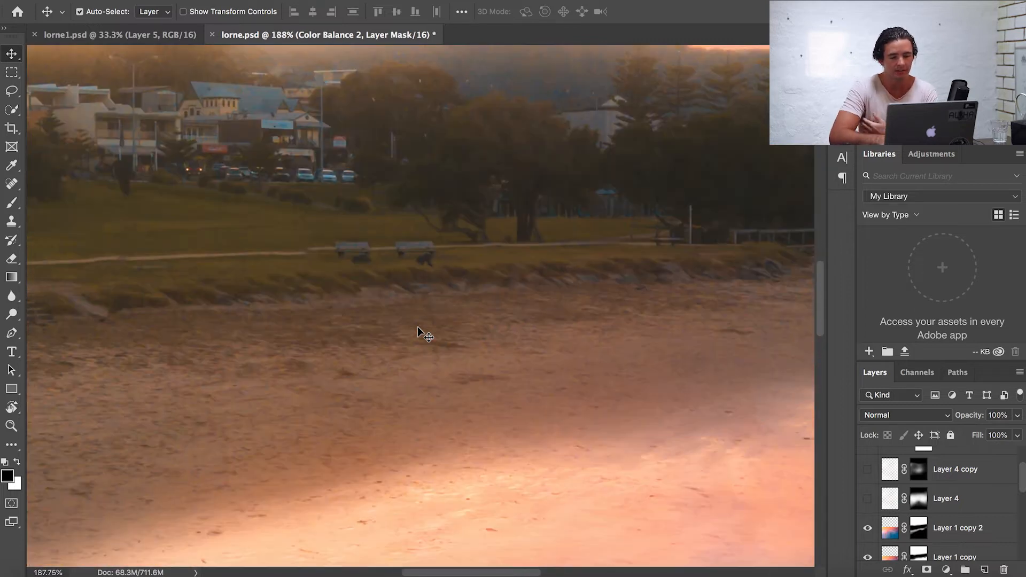
pyautogui.scroll(-4, 382, 454)
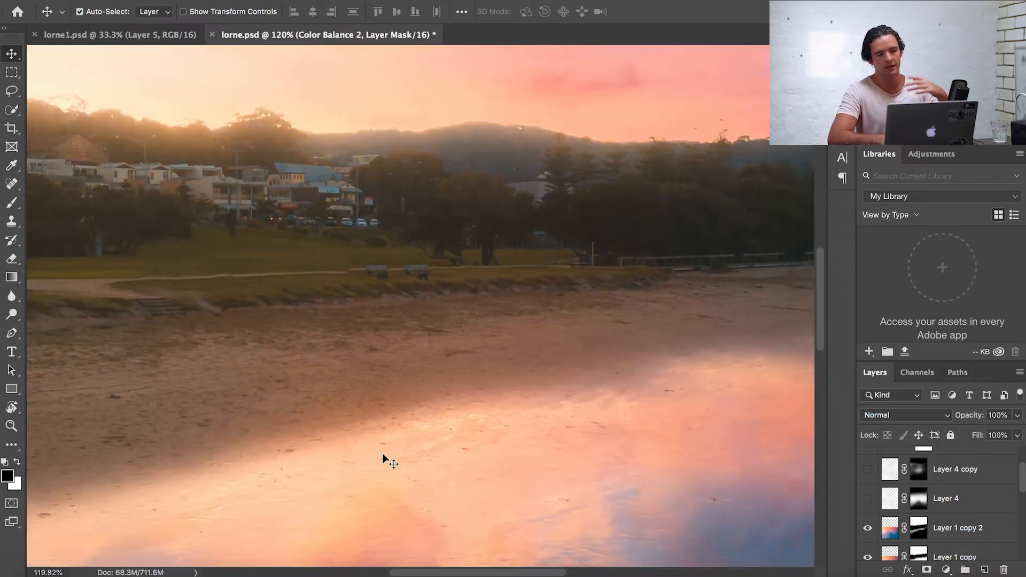
pyautogui.scroll(-5, 383, 453)
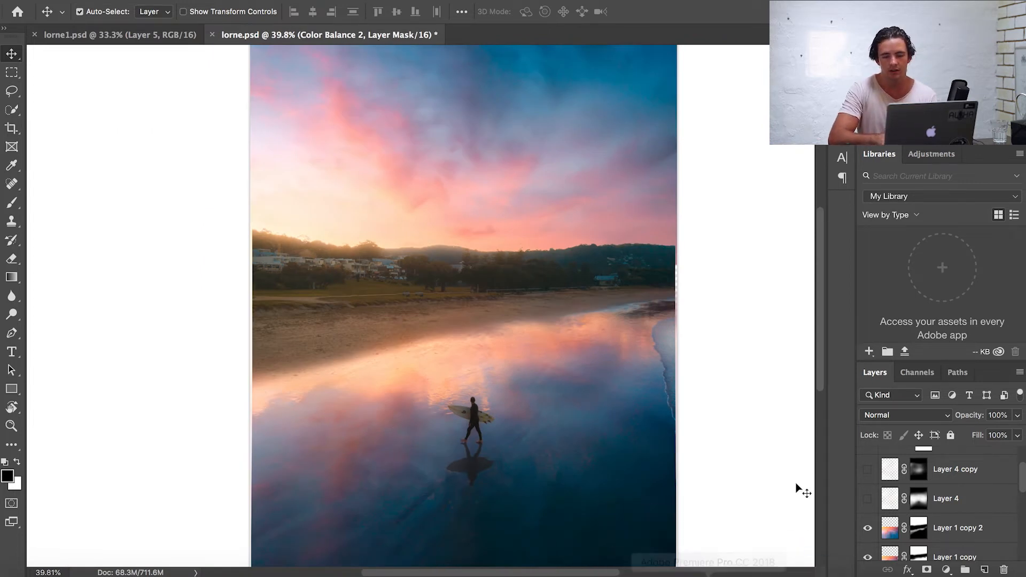
# - Toggle the visibility of Layer 4, Layer 4 copy and Layer 1 copy 2 to compare their effect
pyautogui.click(868, 498)
pyautogui.click(868, 470)
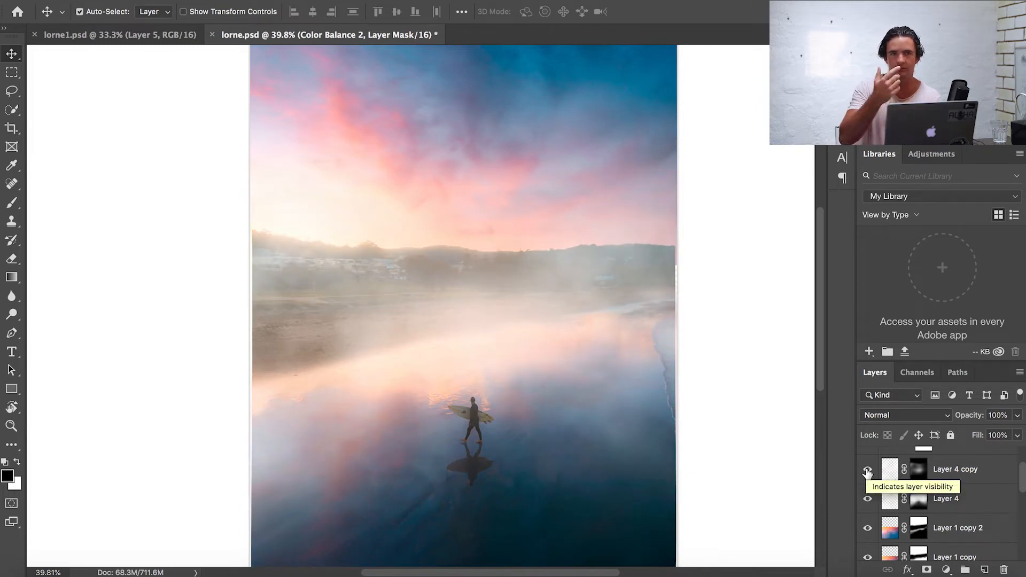
pyautogui.click(867, 469)
pyautogui.click(868, 498)
pyautogui.click(868, 530)
pyautogui.click(868, 531)
# - Toggle the visibility of Layer 1 copy, Layer 1 and Layer 0 to compare the lower layers' contributions
pyautogui.scroll(-2, 869, 529)
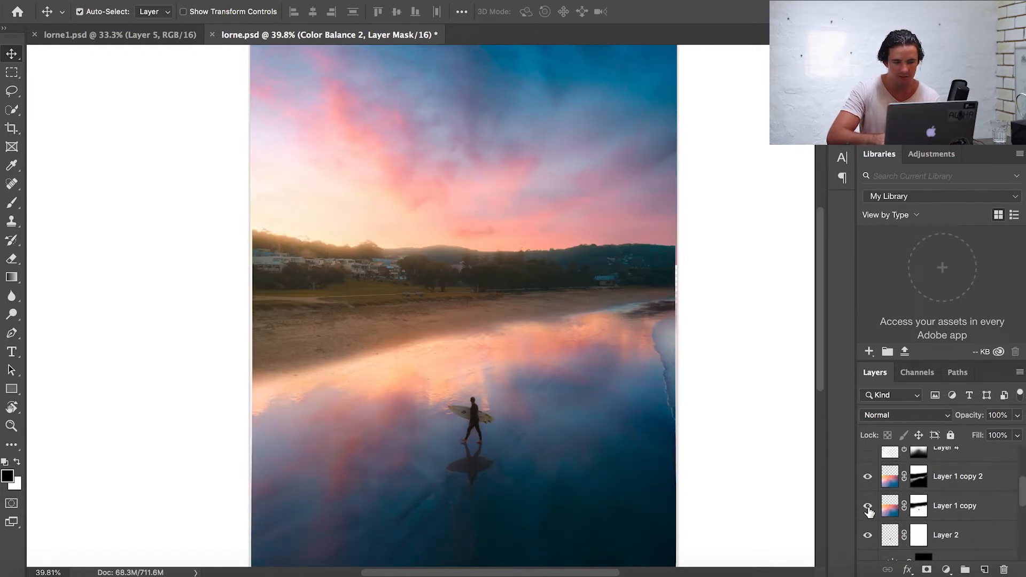
pyautogui.click(868, 507)
pyautogui.click(869, 507)
pyautogui.scroll(5, 870, 512)
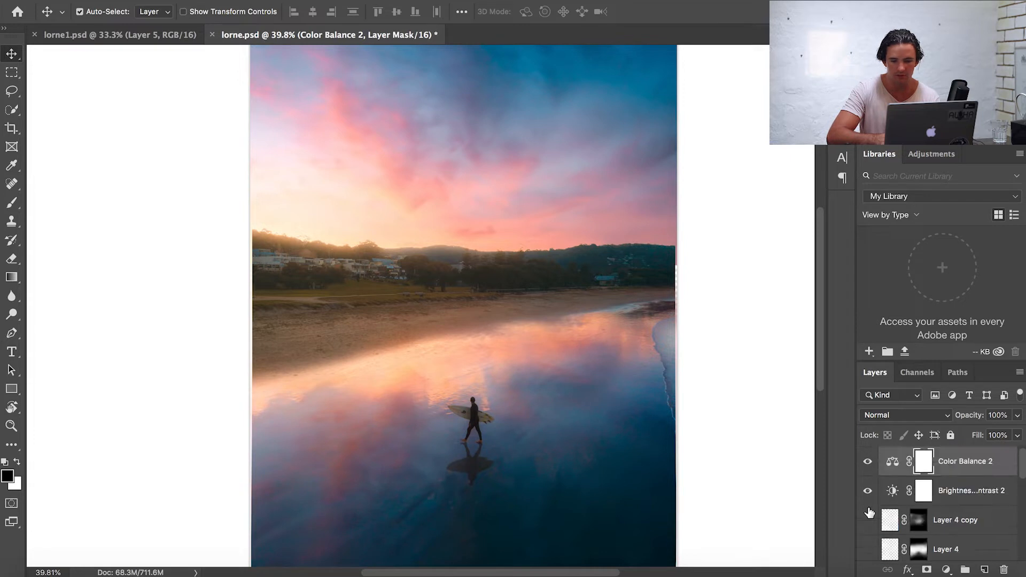
pyautogui.scroll(-10, 870, 513)
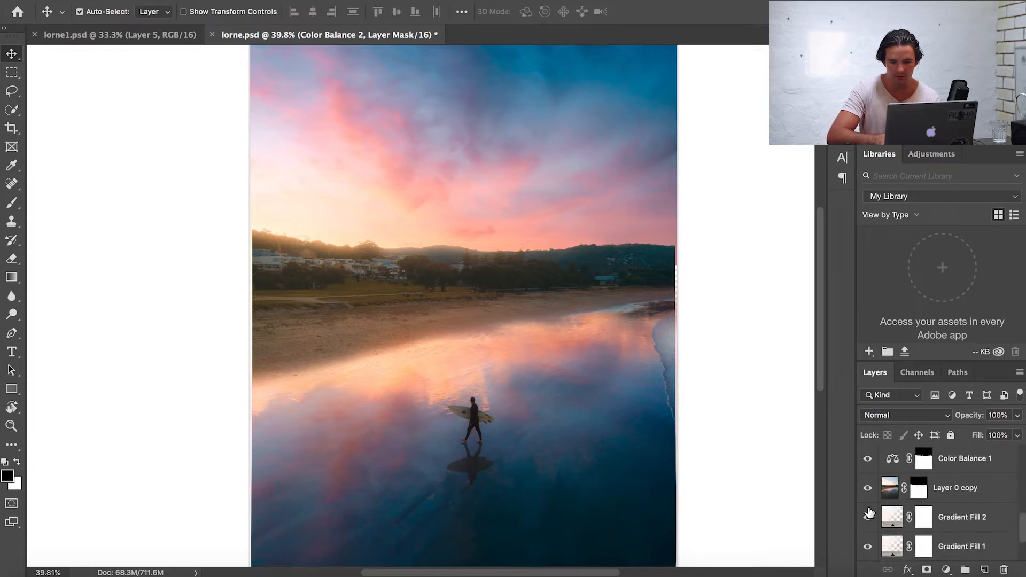
pyautogui.scroll(-1, 870, 513)
pyautogui.click(869, 516)
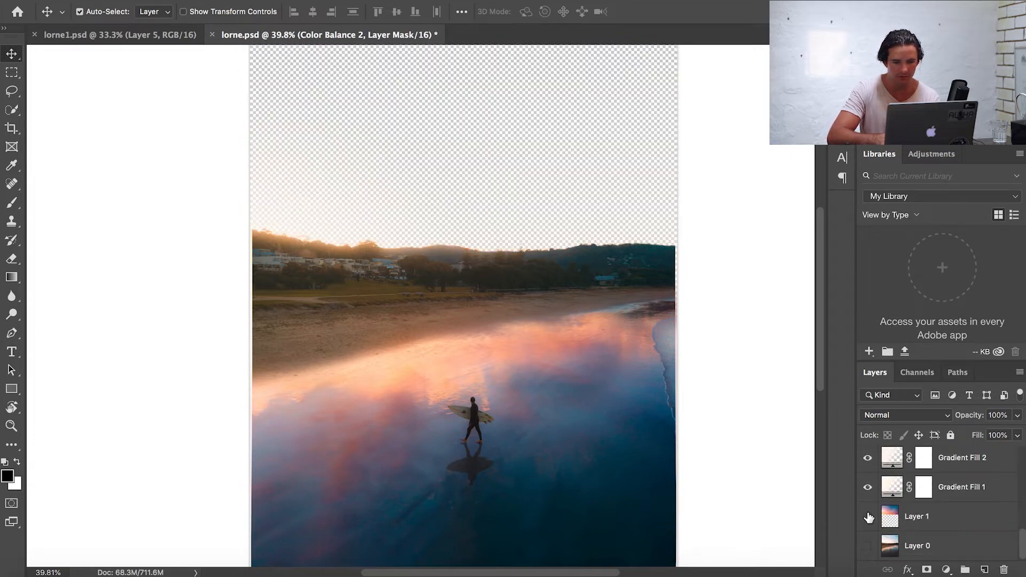
pyautogui.click(868, 546)
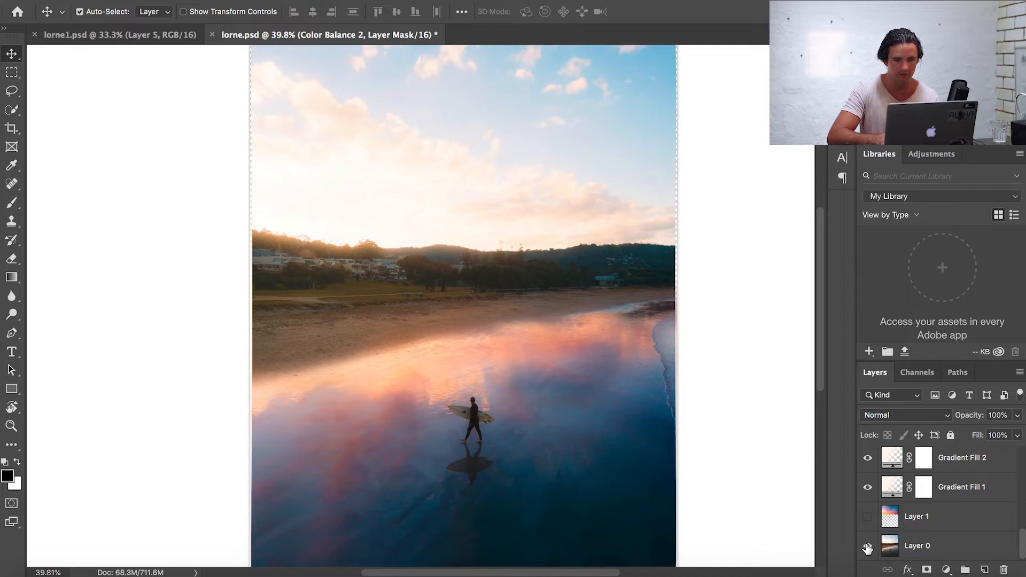
pyautogui.click(868, 545)
pyautogui.click(868, 517)
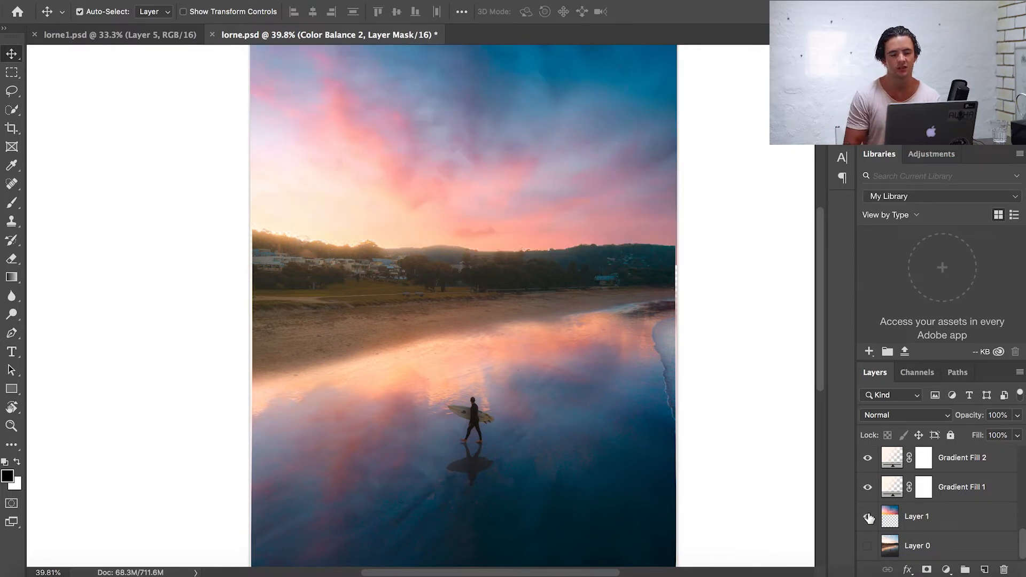
# - Delete Layer 4 and undo the deletion
pyautogui.scroll(5, 921, 483)
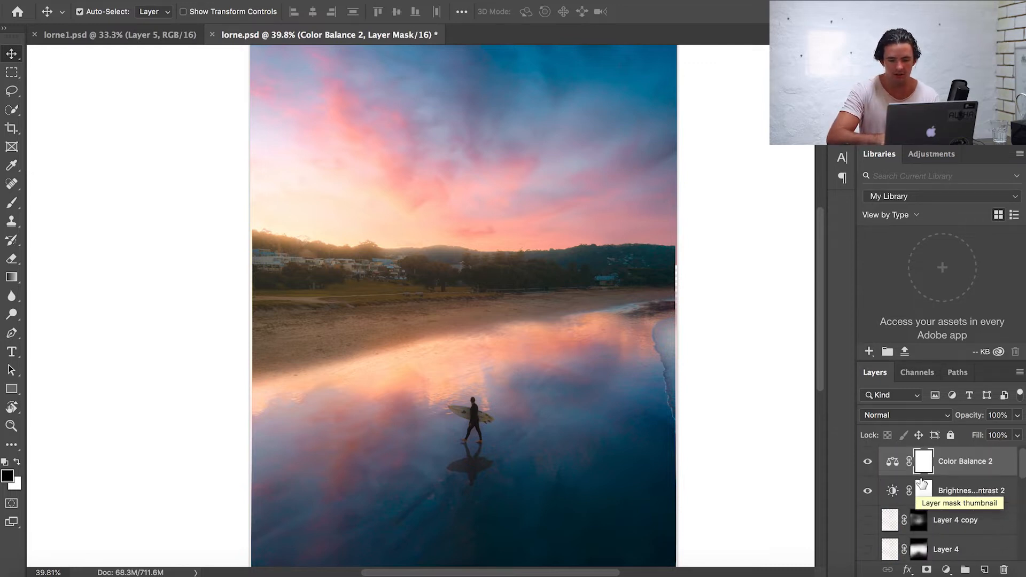
pyautogui.click(950, 484)
pyautogui.click(945, 510)
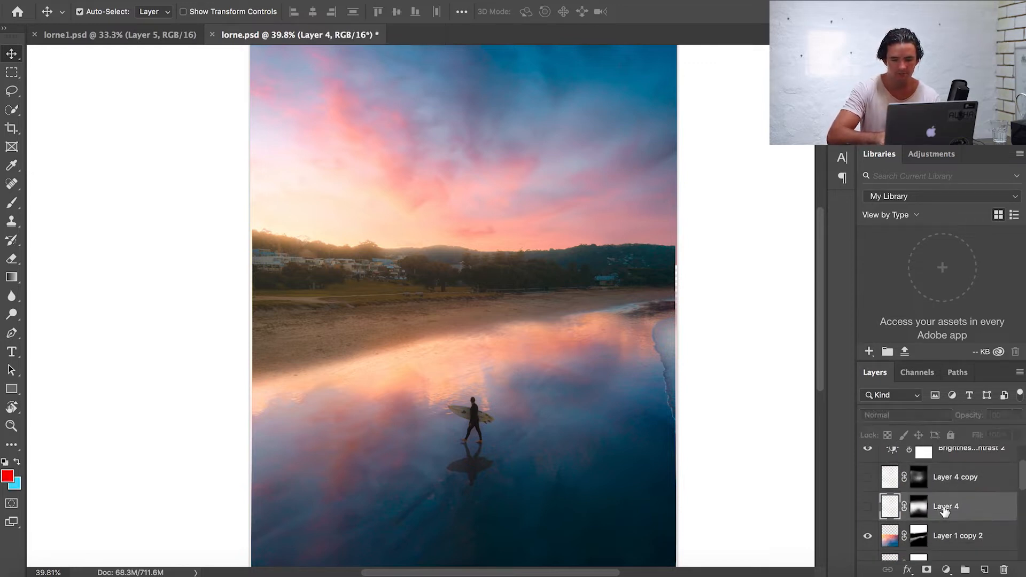
pyautogui.press('Delete')
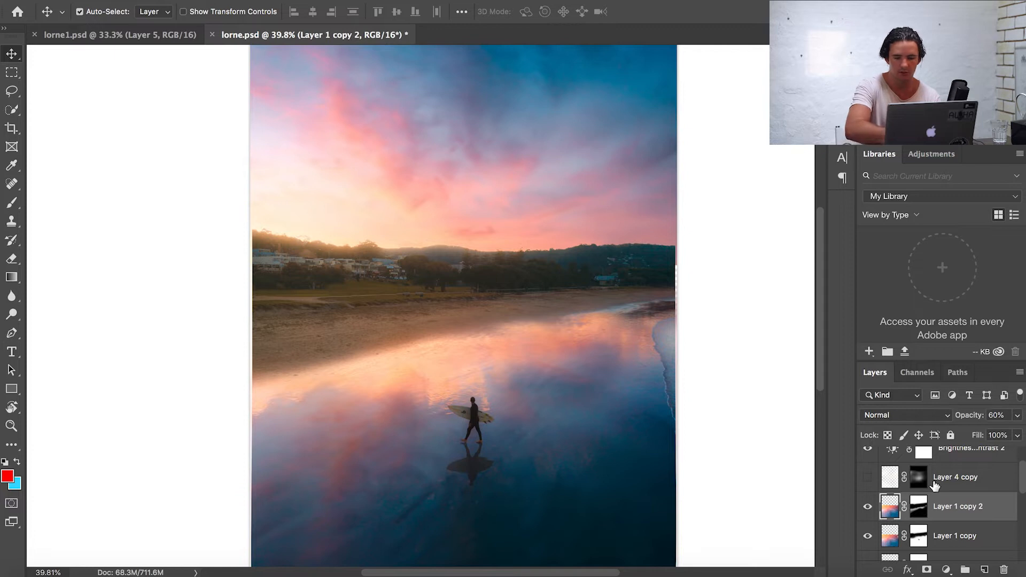
pyautogui.press('super+z')
# - Create a new empty layer above Layer 4 copy
pyautogui.scroll(1, 945, 486)
pyautogui.click(951, 505)
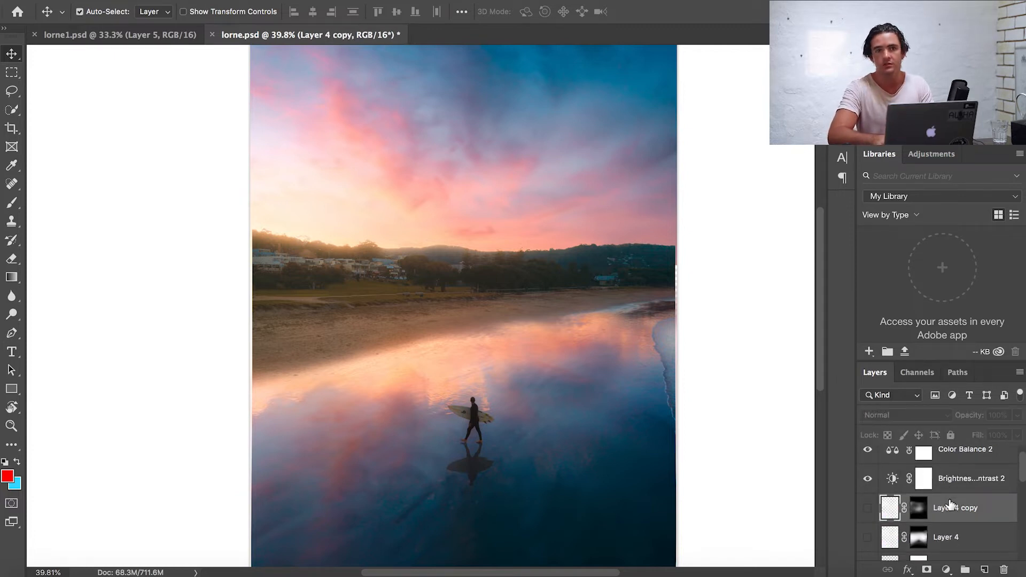
pyautogui.press('super')
pyautogui.press('super+shift+alt+n')
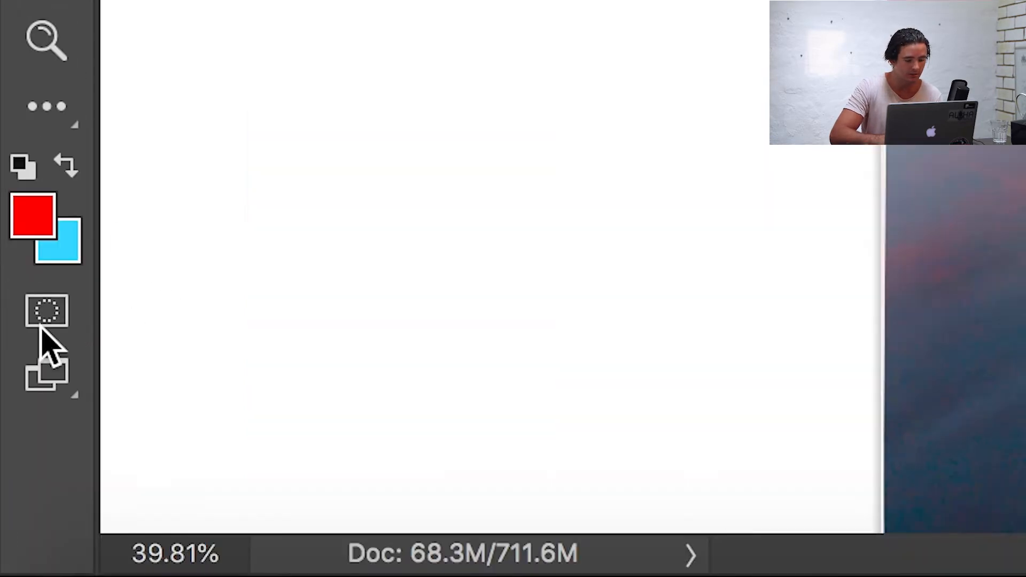
# - Enter Quick Mask mode and render Difference Clouds into the mask
pyautogui.click(17, 506)
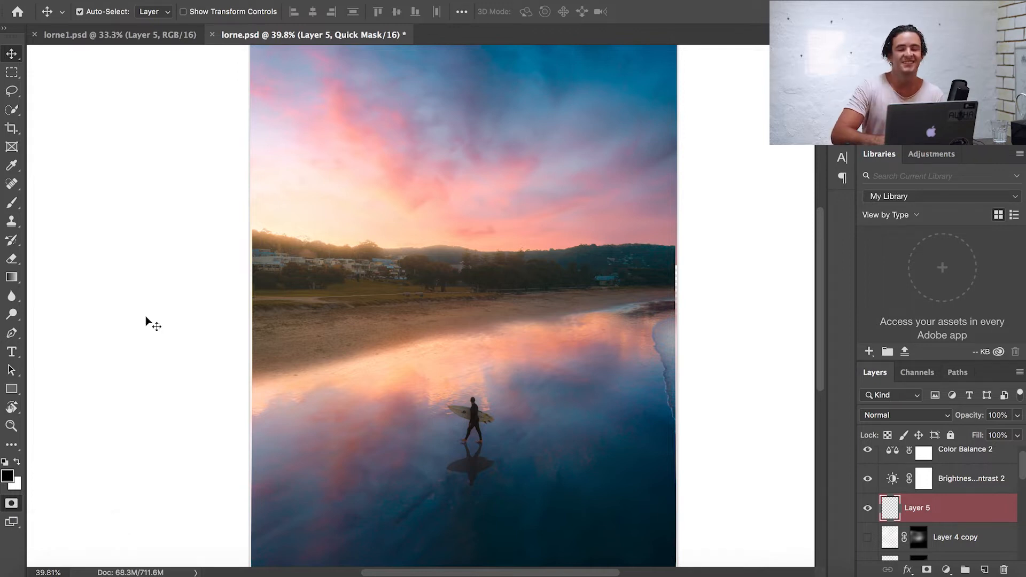
pyautogui.click(353, 1)
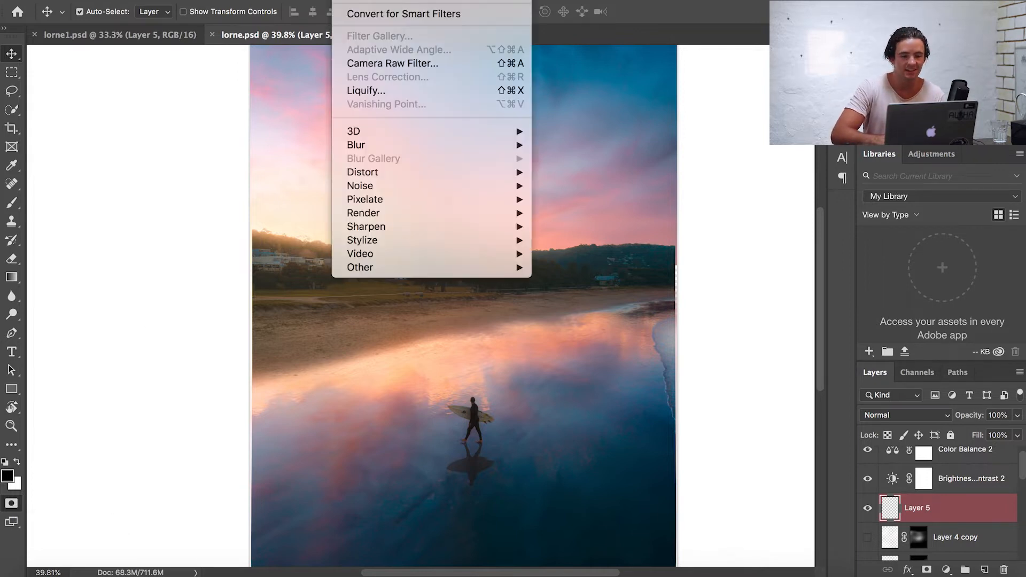
pyautogui.moveTo(511, 217)
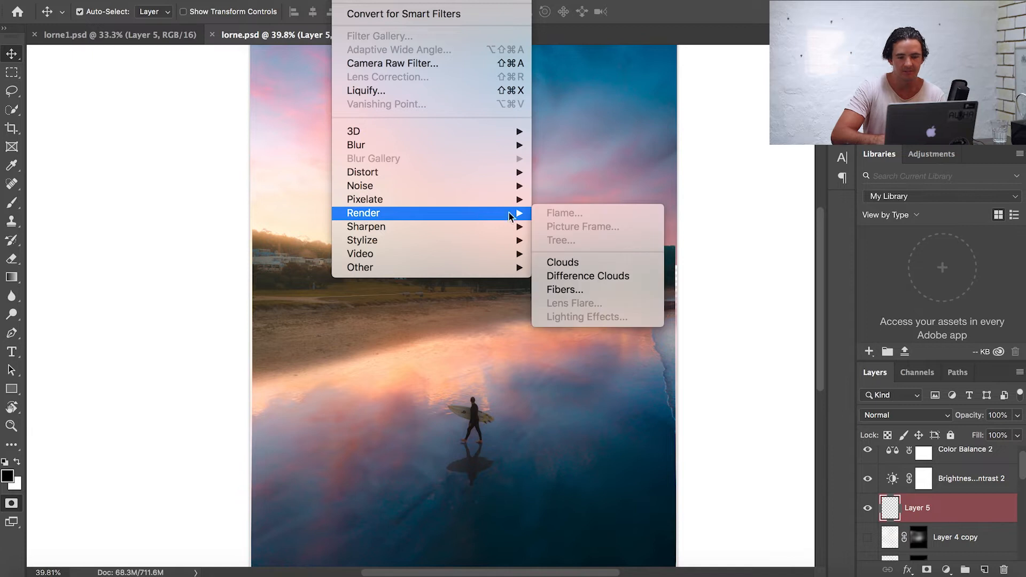
pyautogui.click(549, 278)
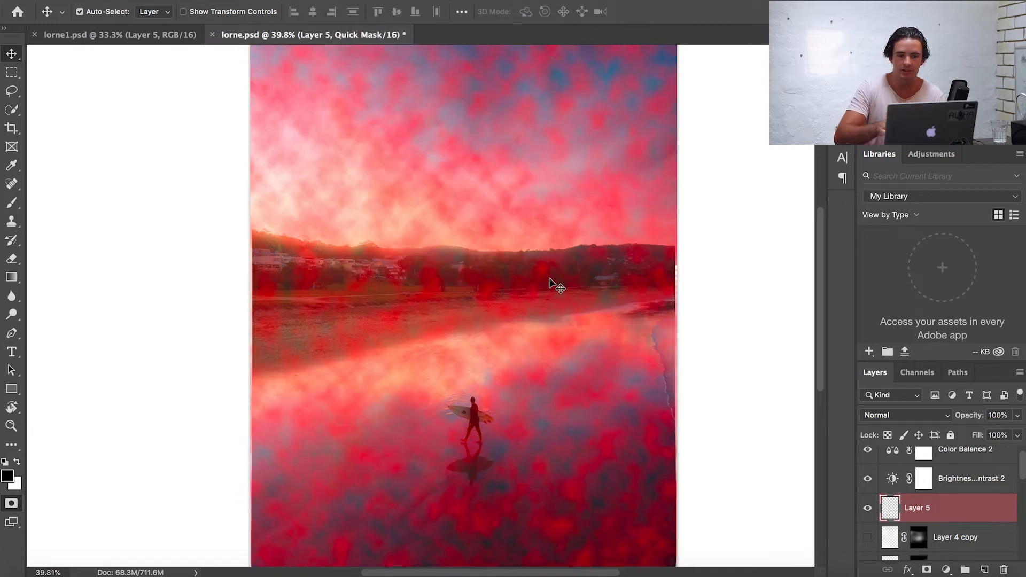
# - Turn the quick mask into a selection, fill it with White on the new layer, and deselect
pyautogui.scroll(-5, 551, 283)
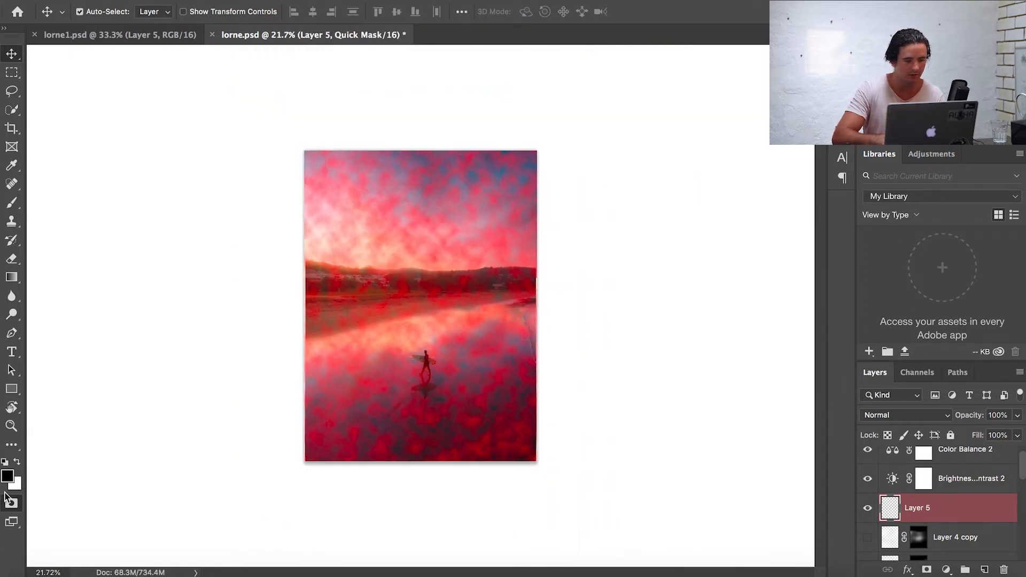
pyautogui.click(13, 504)
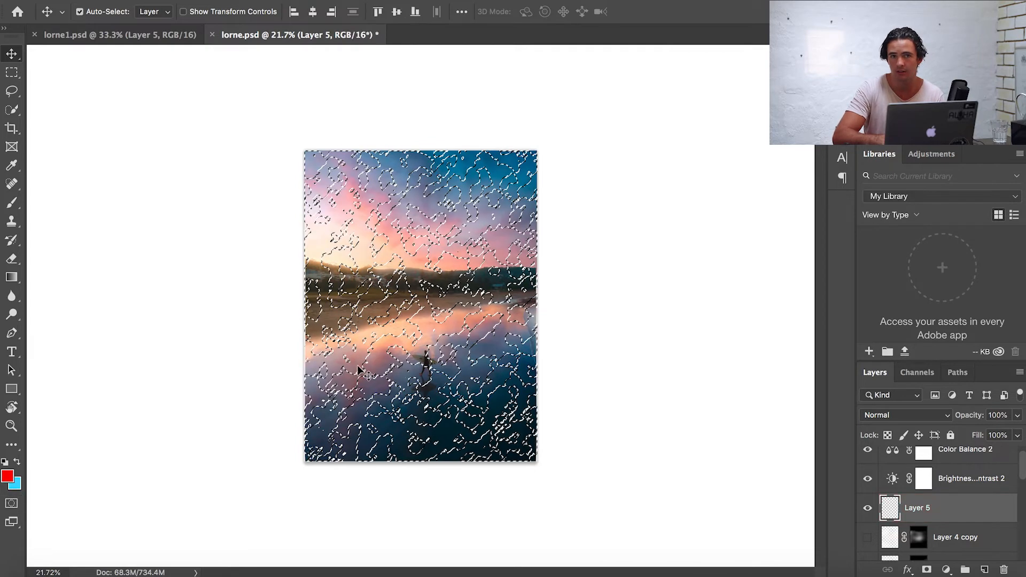
pyautogui.scroll(4, 354, 369)
pyautogui.scroll(-2, 356, 369)
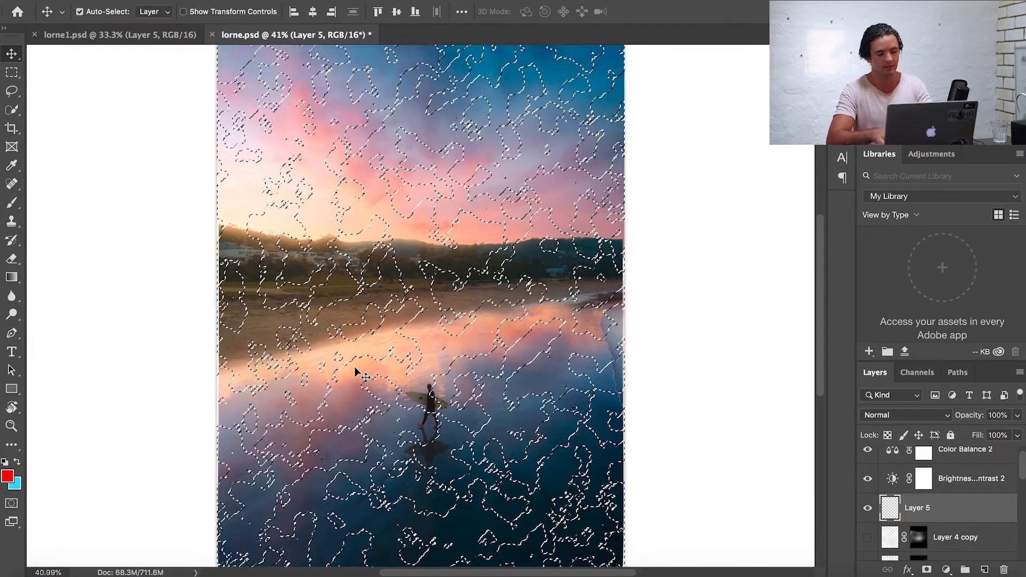
pyautogui.hotkey('shift', 'BackSpace')
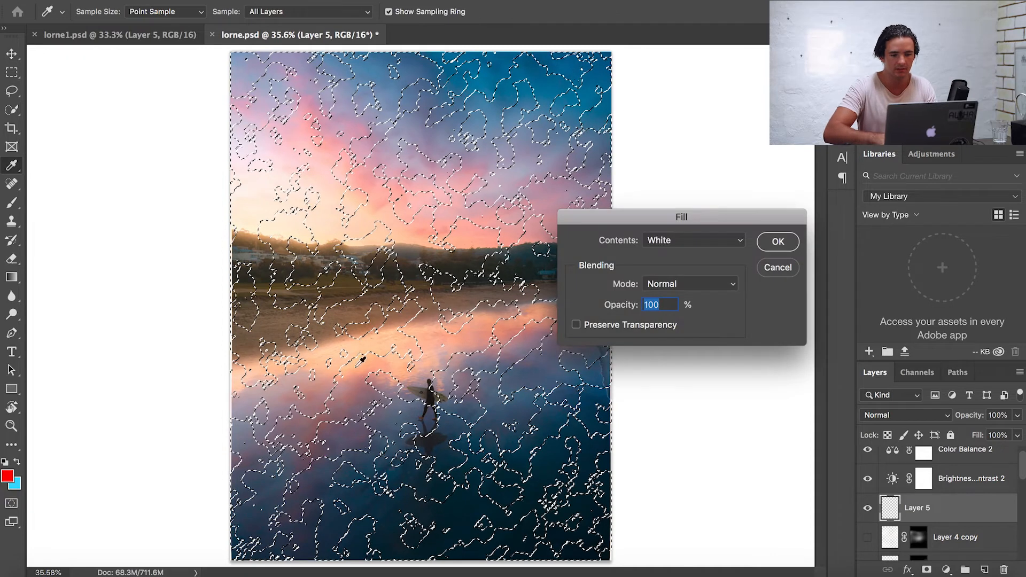
pyautogui.click(779, 243)
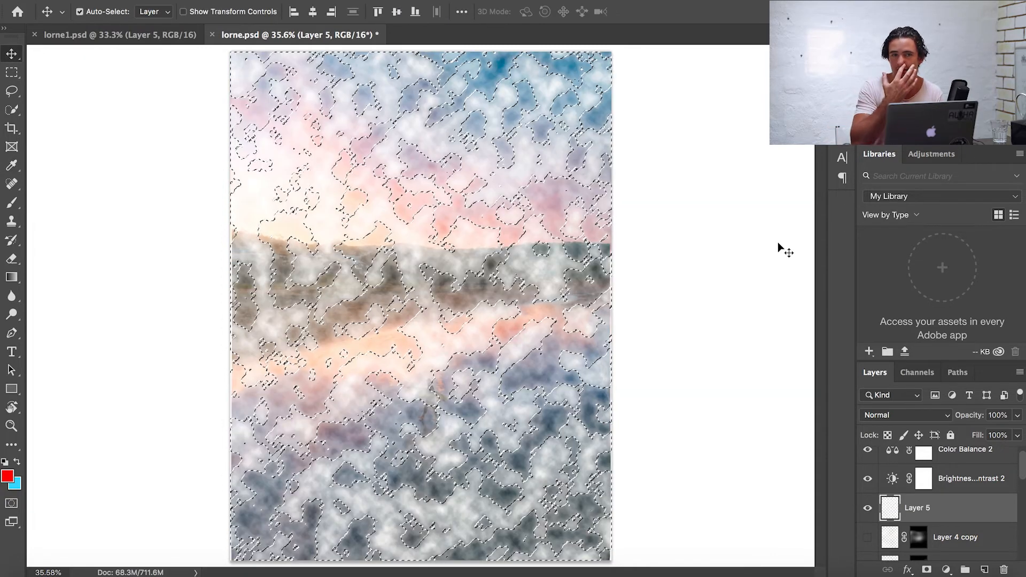
pyautogui.hotkey('ctrl', 'd')
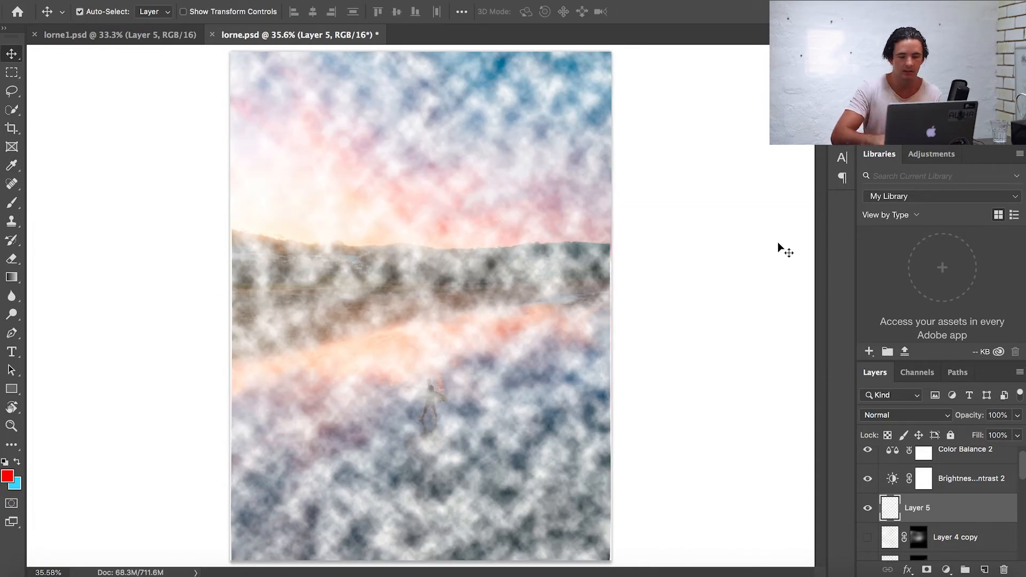
# - Scale the white cloud layer proportionally to 800% with Free Transform
pyautogui.hotkey('ctrl', '-')
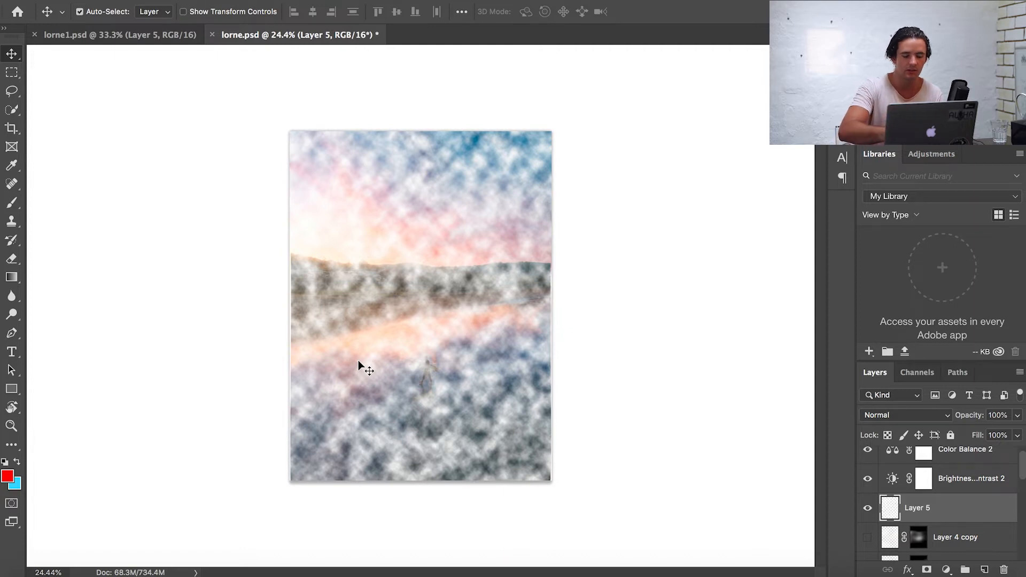
pyautogui.hotkey('ctrl', 't')
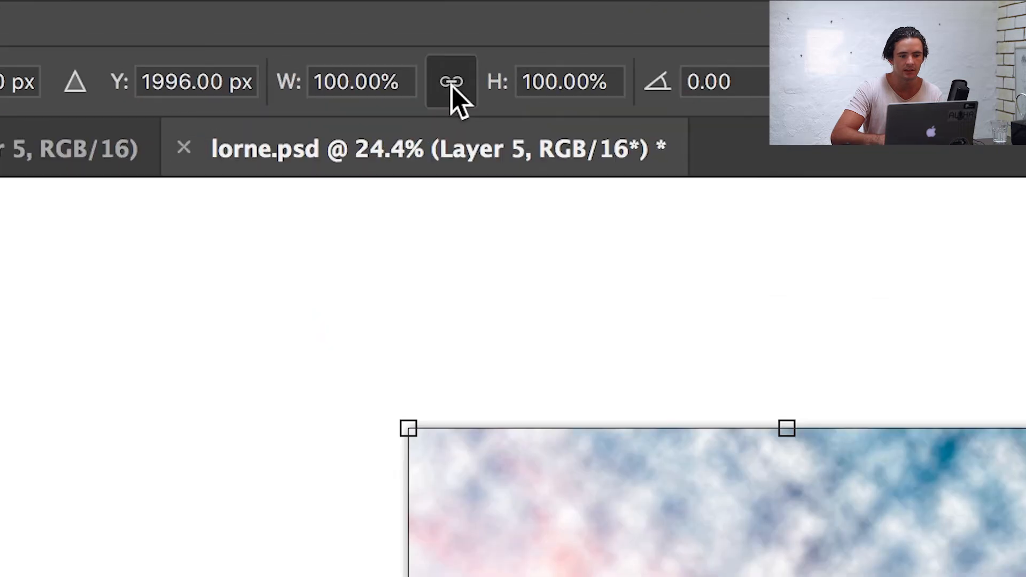
pyautogui.click(261, 13)
pyautogui.doubleClick(261, 14)
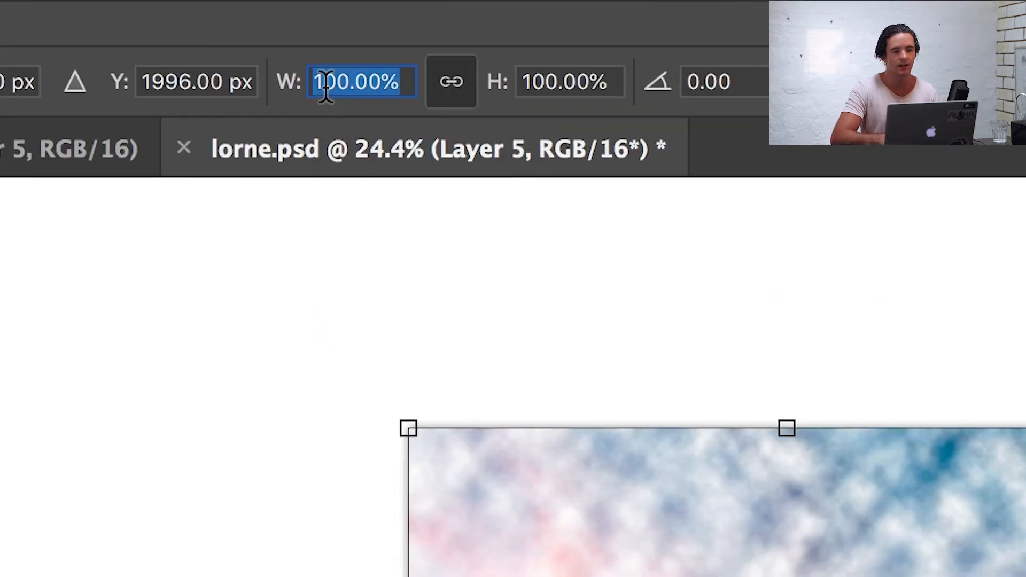
pyautogui.click(324, 83)
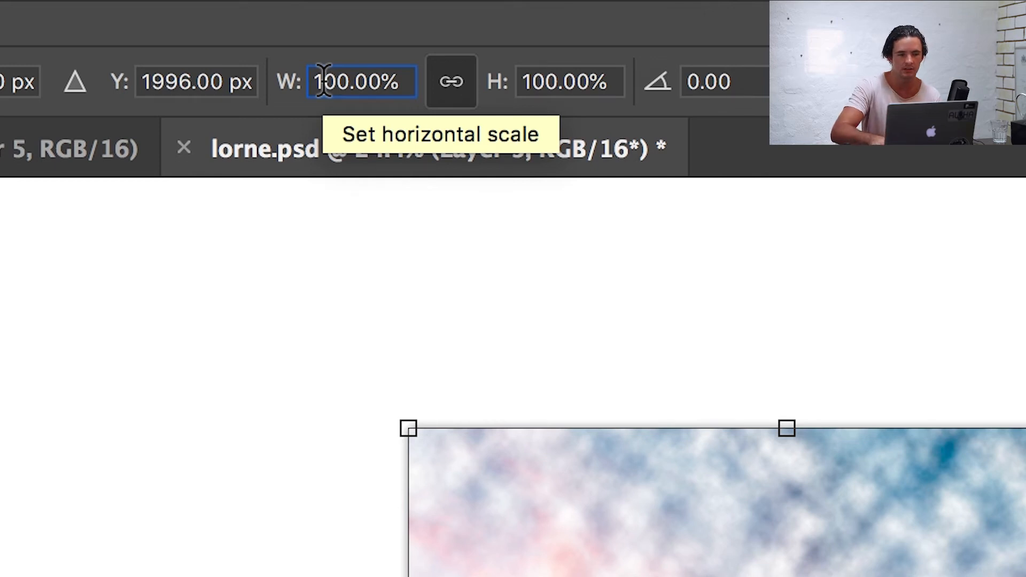
pyautogui.press('BackSpace')
pyautogui.write('8')
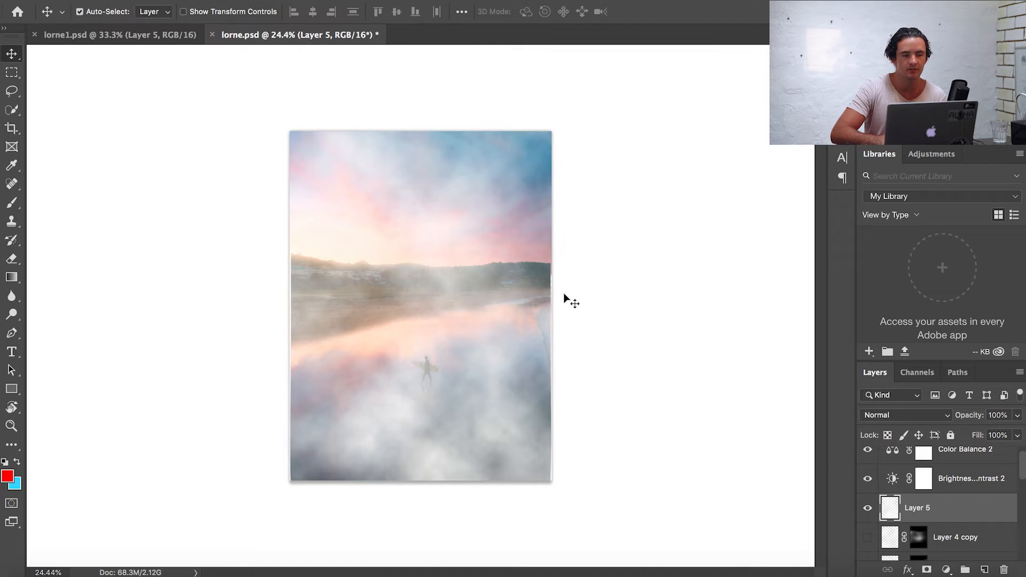
pyautogui.scroll(-5, 460, 285)
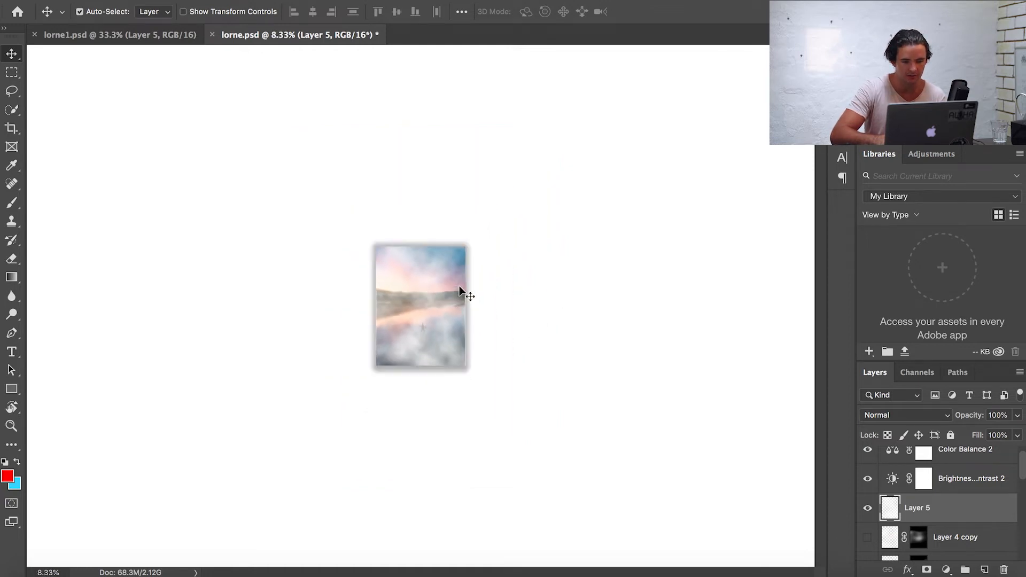
pyautogui.scroll(-2, 459, 287)
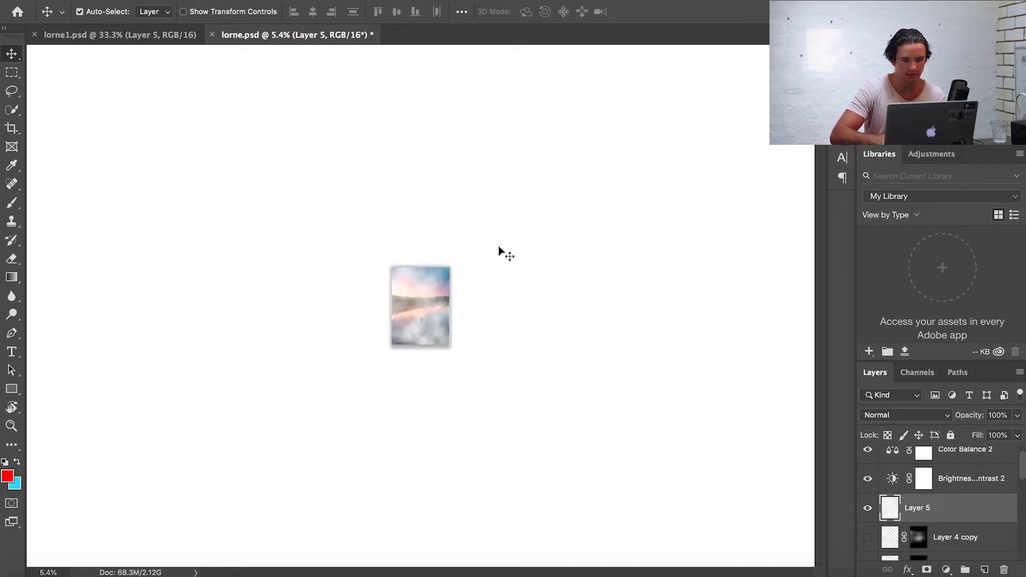
pyautogui.scroll(-2, 500, 248)
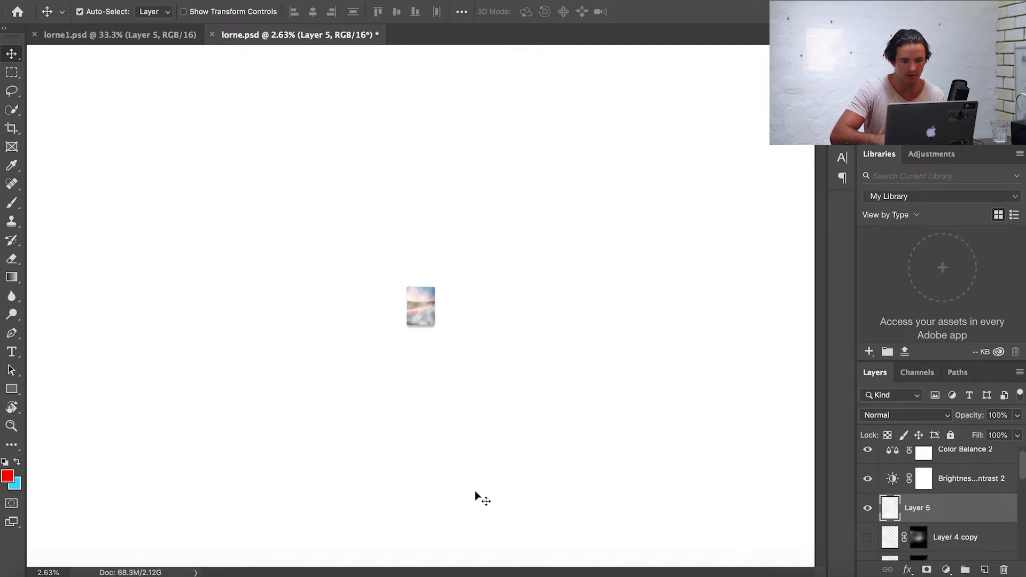
pyautogui.scroll(3, 450, 377)
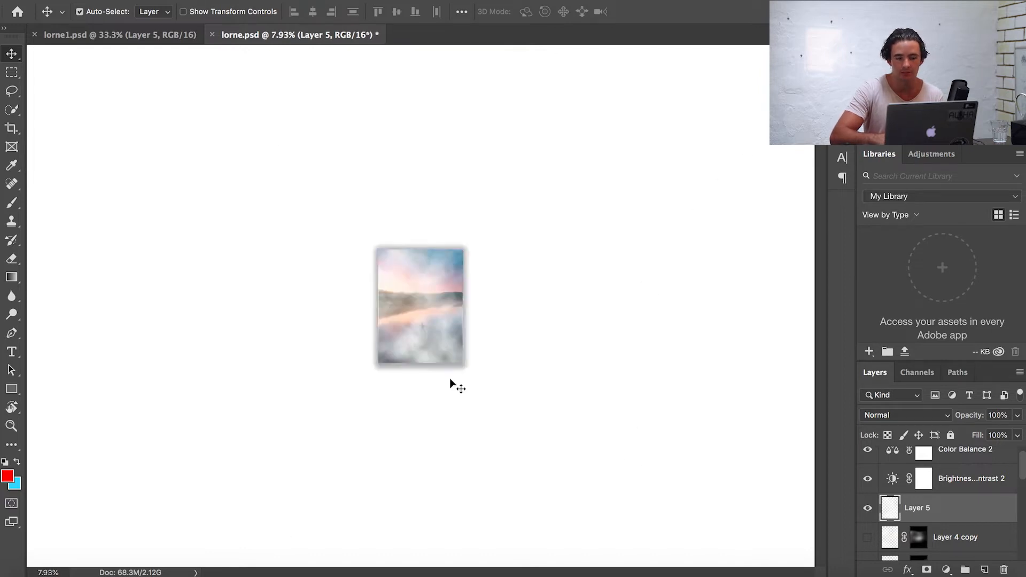
# - Copy the canvas-sized area of the enlarged cloud layer into a new layer and delete the oversized original layer
pyautogui.scroll(1, 451, 377)
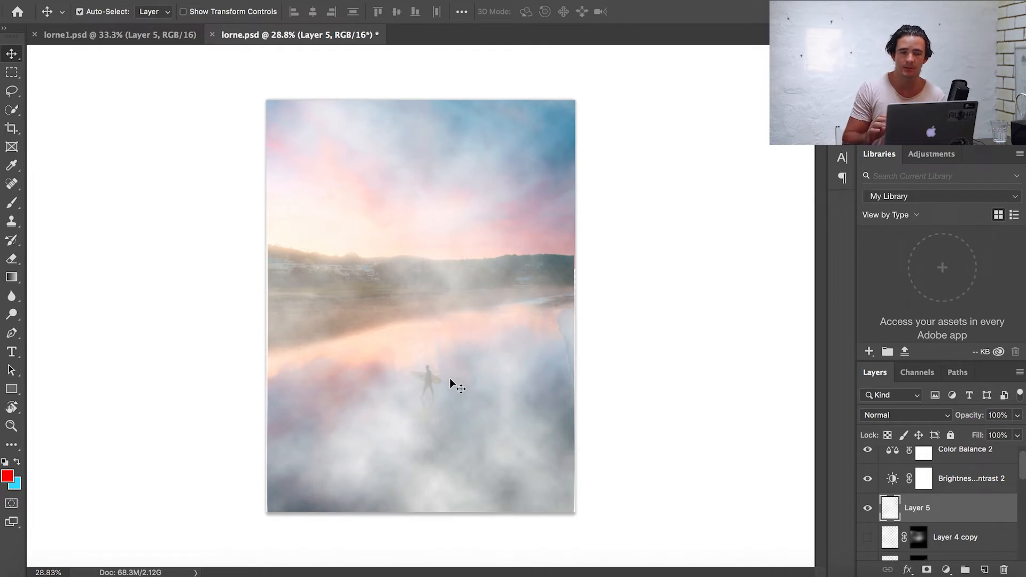
pyautogui.click(12, 72)
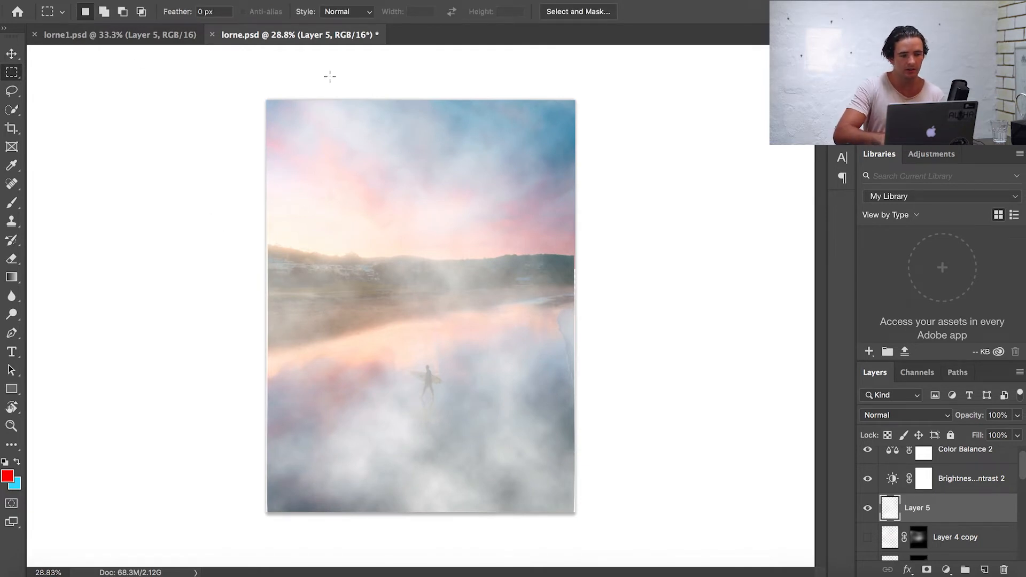
pyautogui.moveTo(255, 79); pyautogui.dragTo(741, 573)
pyautogui.hotkey('ctrl', 'j')
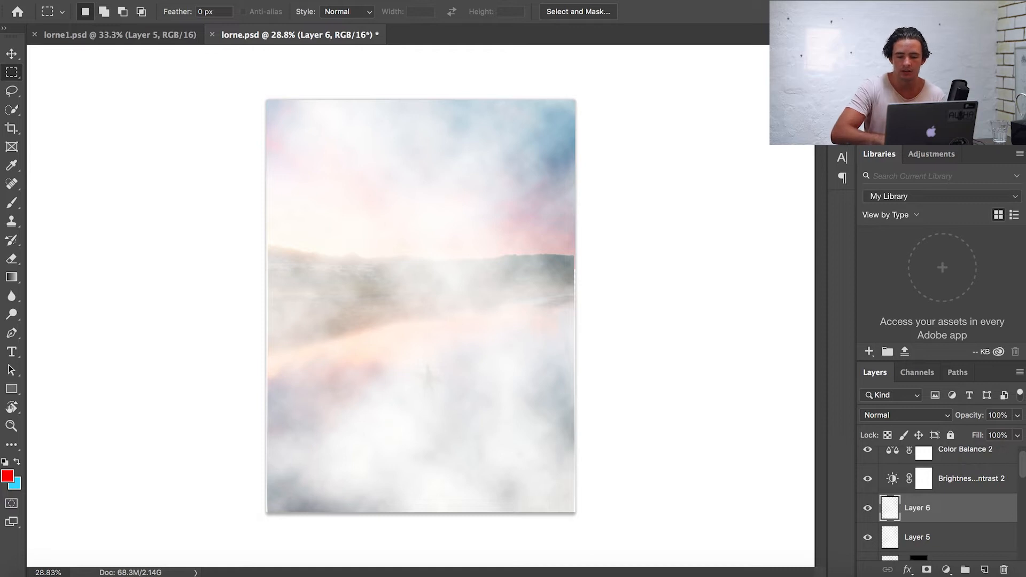
pyautogui.click(941, 540)
pyautogui.press('Delete')
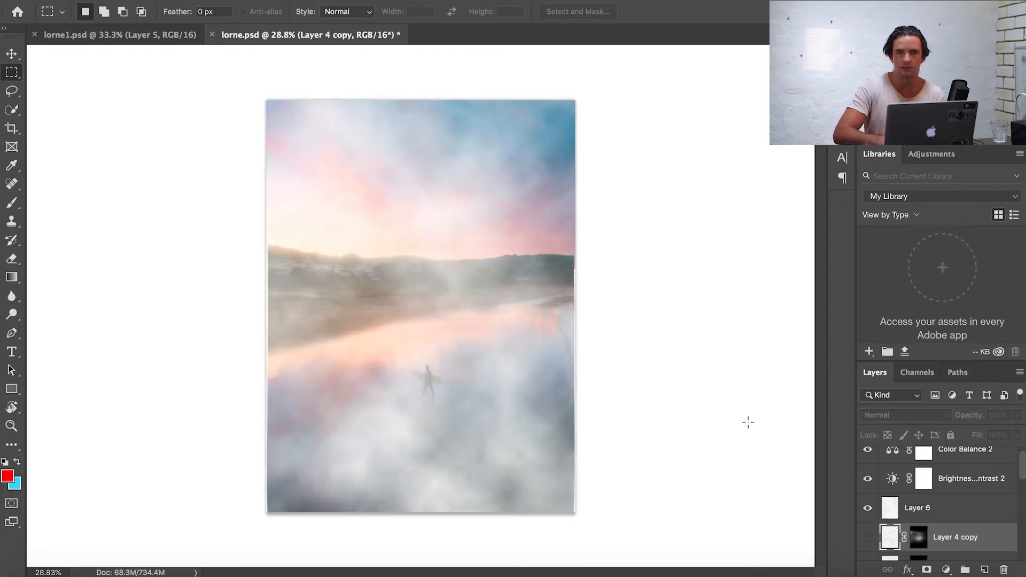
# - Toggle Layer 6's visibility at different zoom levels to compare the photo with and without the fog
pyautogui.press('super+minus')
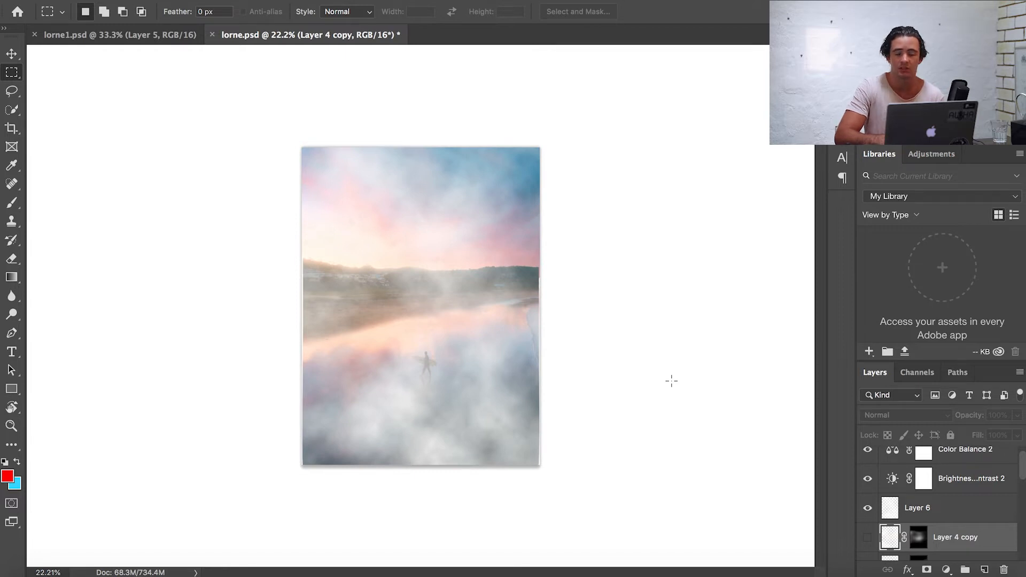
pyautogui.press('super+plus')
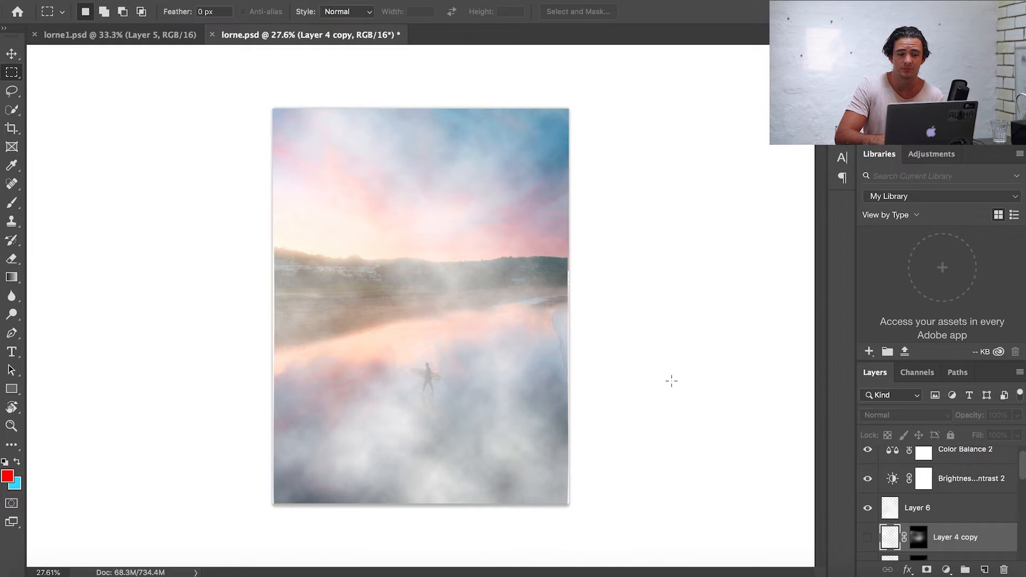
pyautogui.press('super+plus')
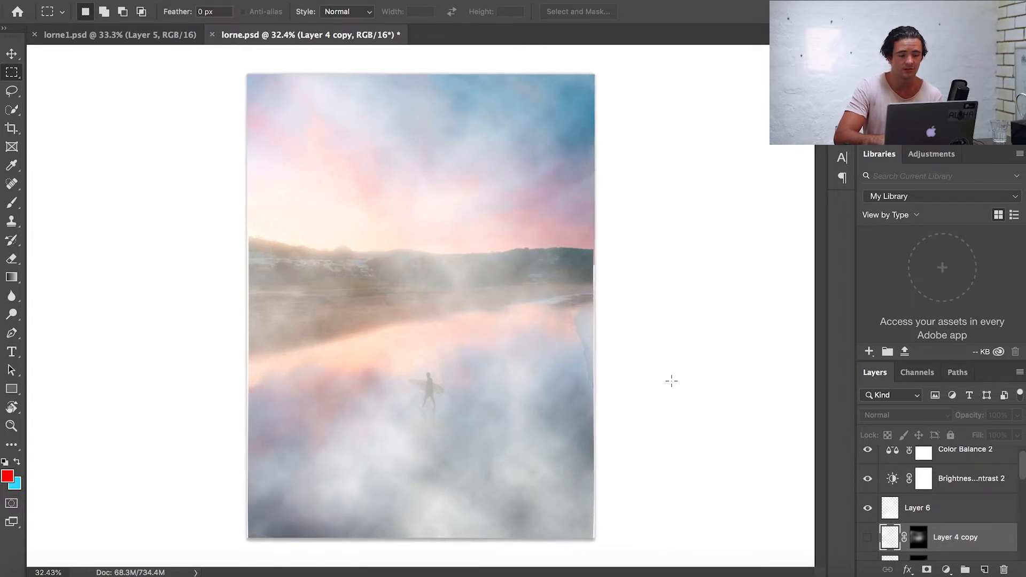
pyautogui.click(937, 521)
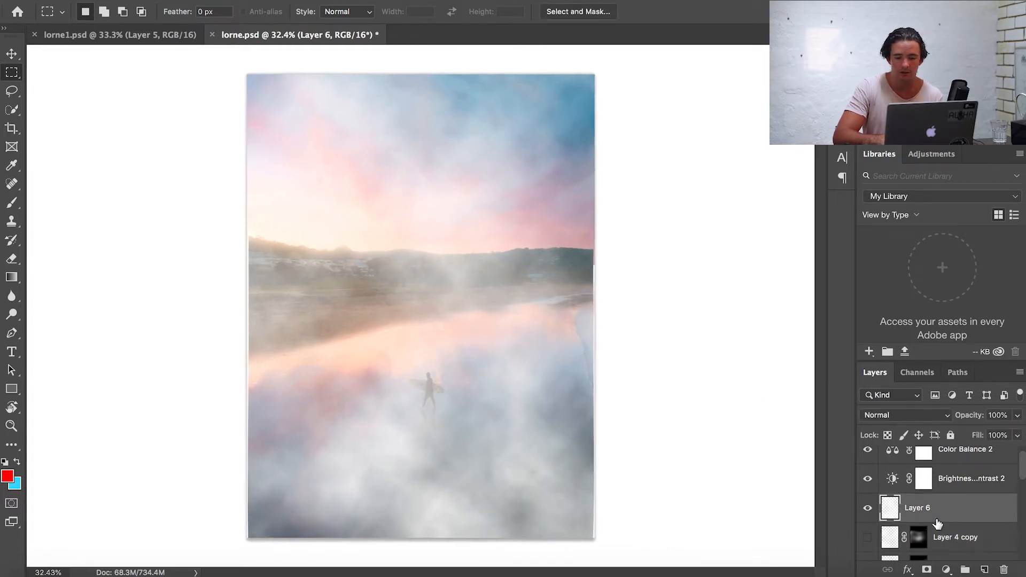
pyautogui.click(868, 508)
pyautogui.press('super+minus')
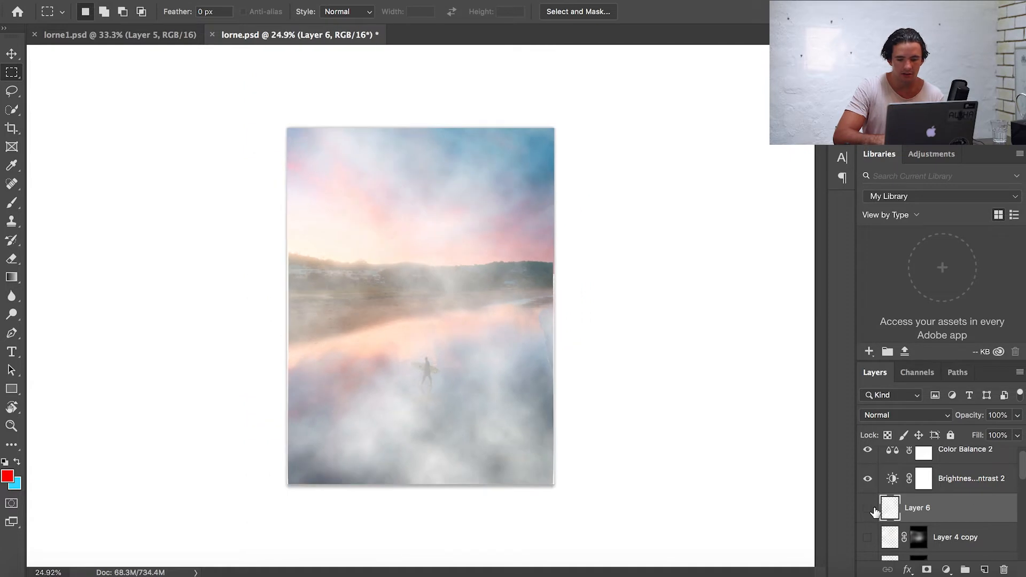
pyautogui.click(868, 508)
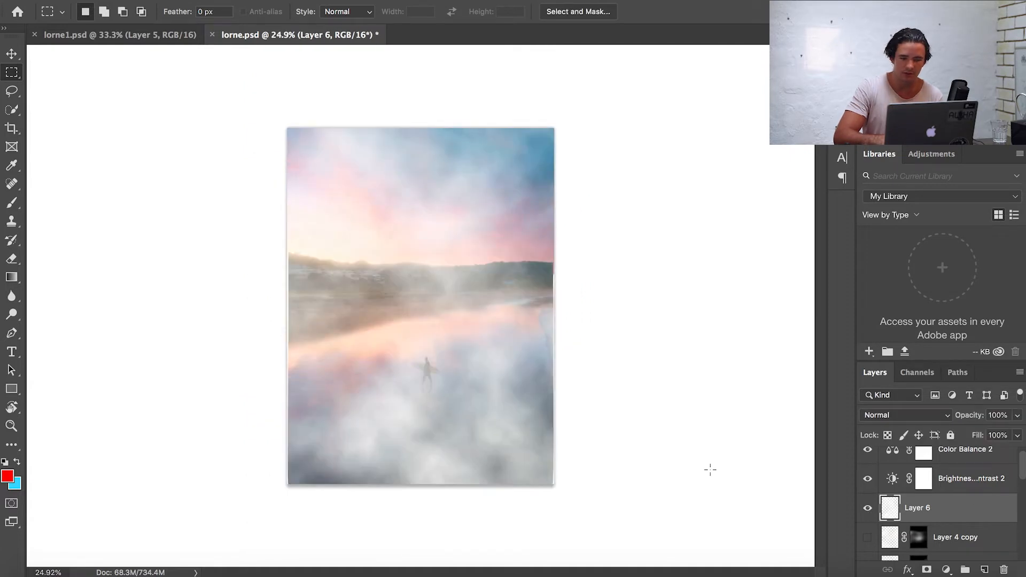
pyautogui.scroll(3, 710, 469)
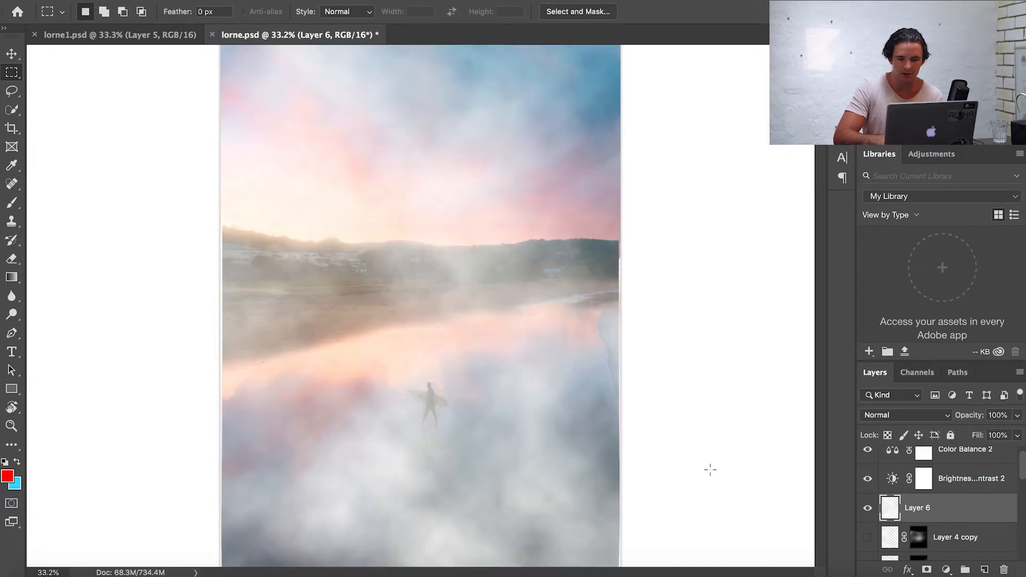
# - Add a layer mask to Layer 6 and fill the mask with Black
pyautogui.click(927, 570)
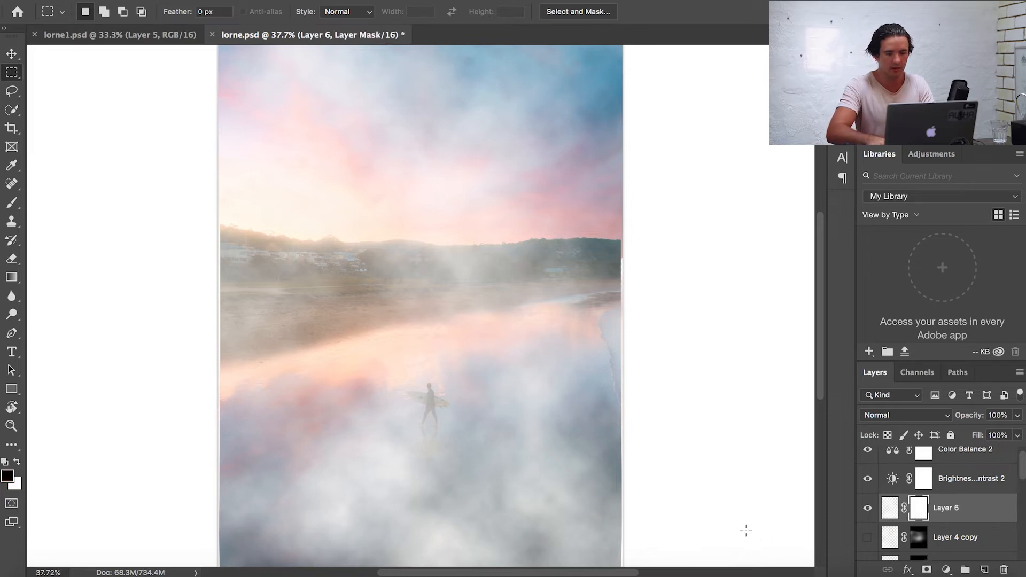
pyautogui.hotkey('shift', 'BackSpace')
pyautogui.click(728, 240)
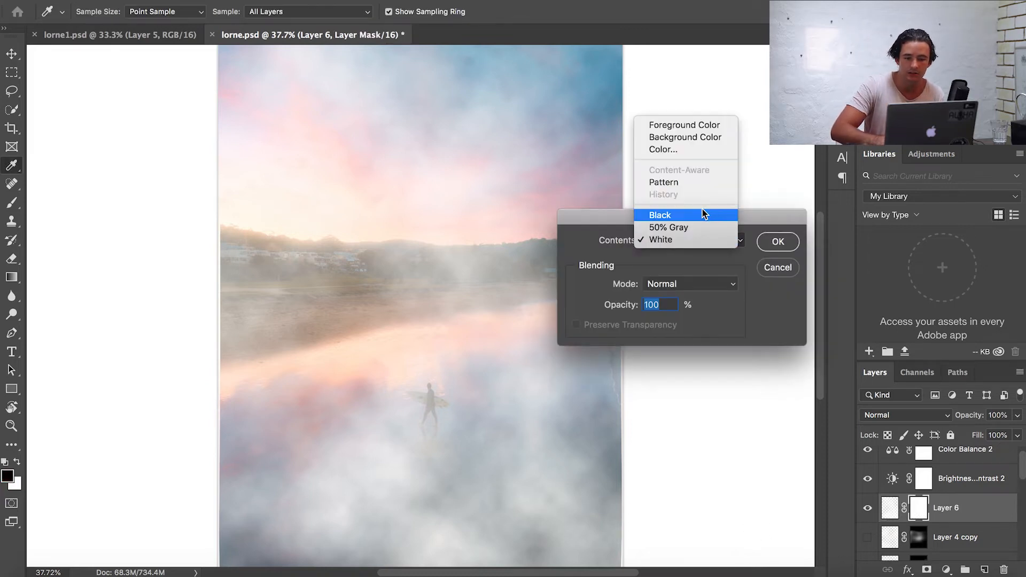
pyautogui.click(701, 214)
pyautogui.click(776, 242)
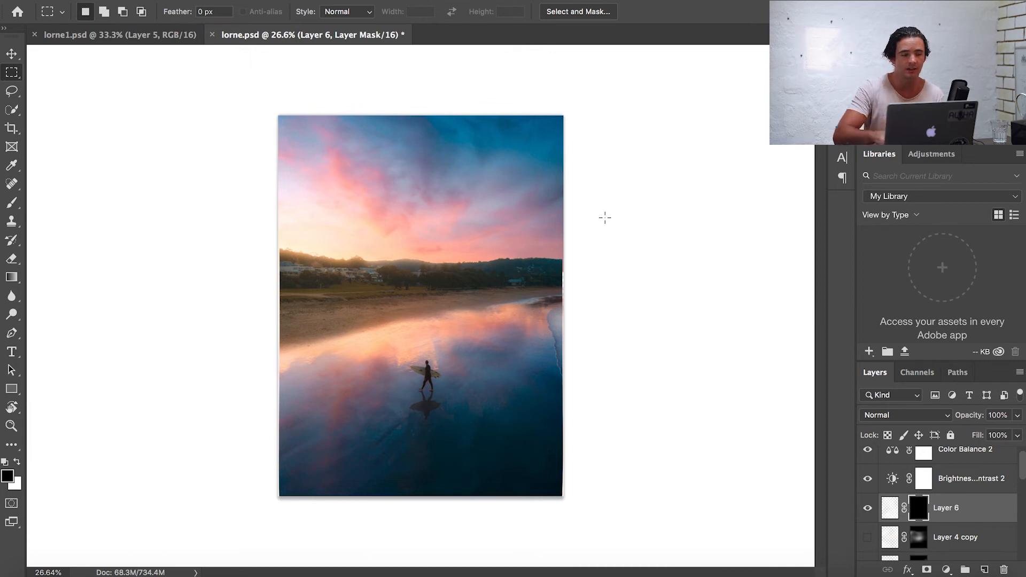
# - With the Brush at 15% opacity and size 1800, paint white on the mask to reveal fog along the horizon and left shore
pyautogui.click(12, 203)
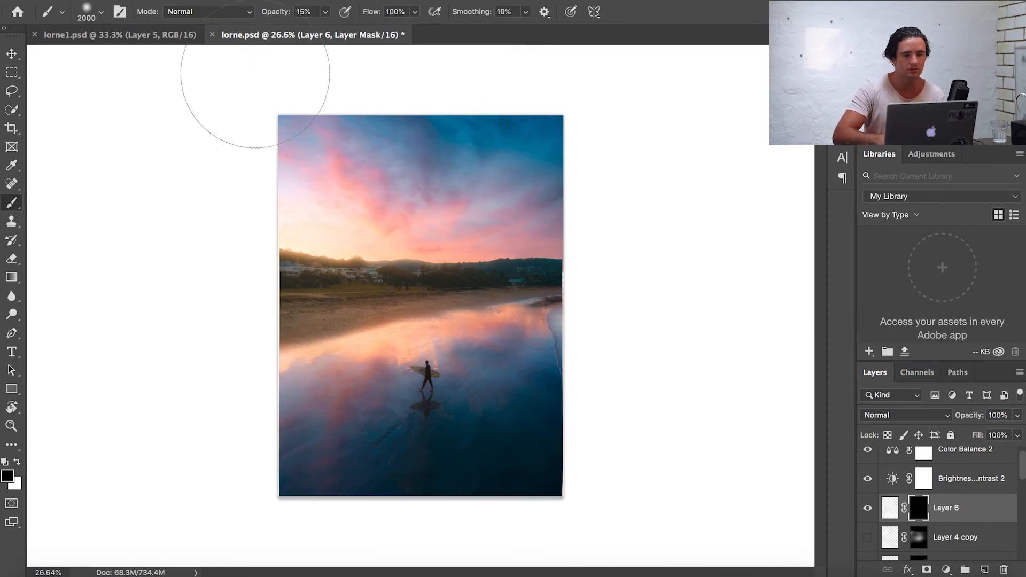
pyautogui.moveTo(325, 12); pyautogui.dragTo(354, 32)
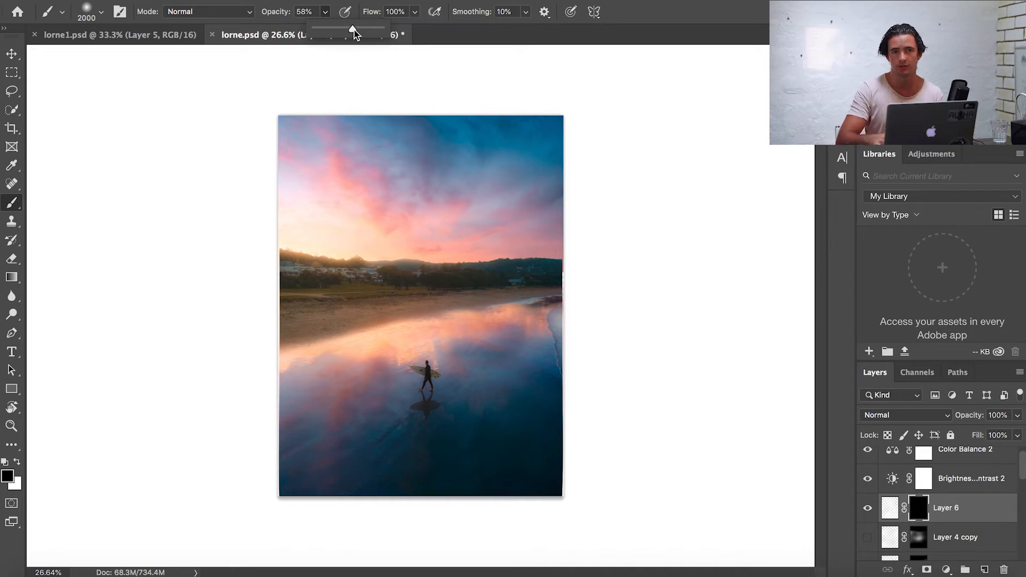
pyautogui.moveTo(351, 27); pyautogui.dragTo(328, 27)
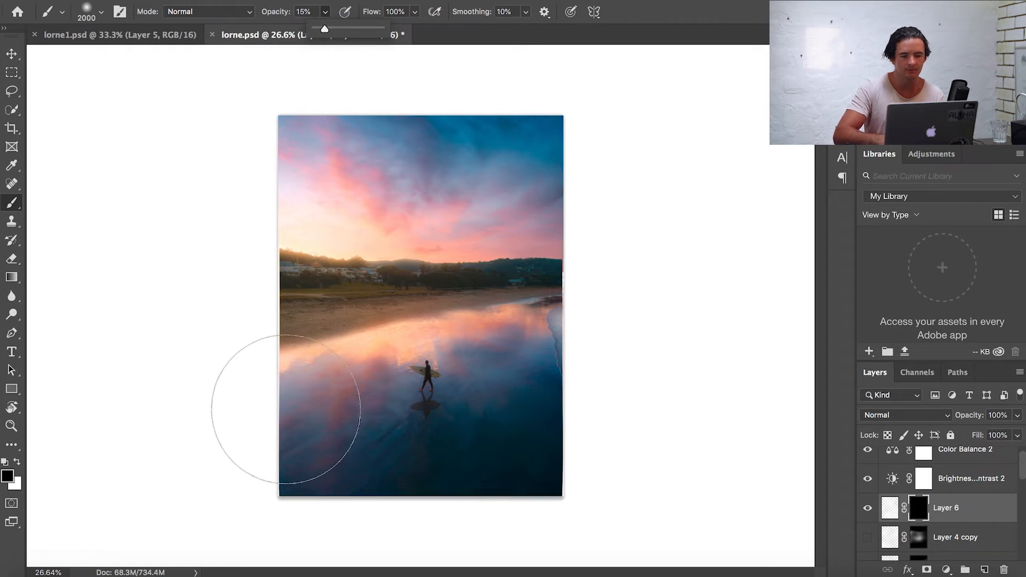
pyautogui.press('[')
pyautogui.press('[')
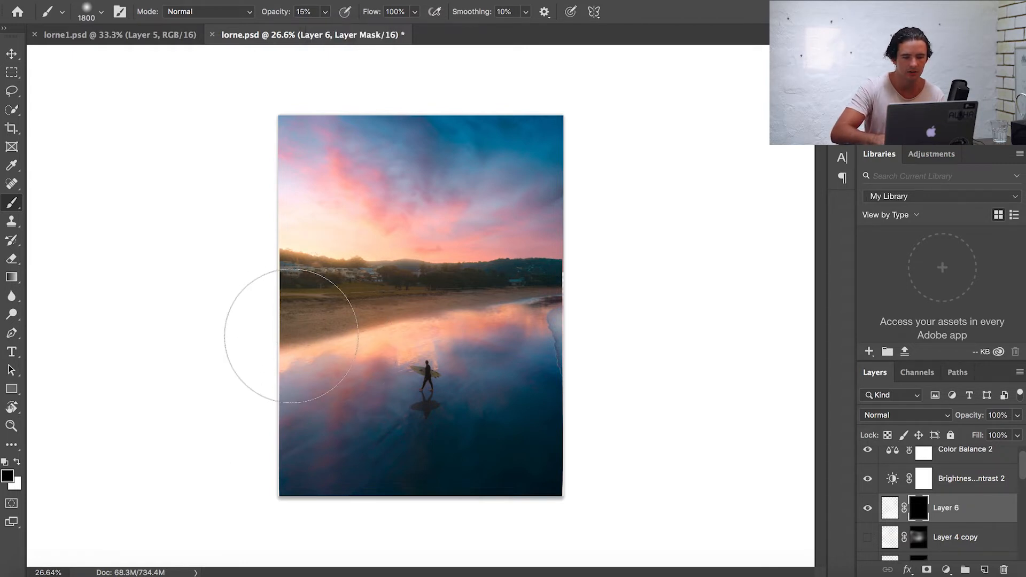
pyautogui.press('x')
pyautogui.moveTo(294, 334)
pyautogui.mouseDown()
pyautogui.moveTo(310, 313)
pyautogui.moveTo(426, 322)
pyautogui.moveTo(499, 279)
pyautogui.moveTo(585, 305)
pyautogui.moveTo(586, 285)
pyautogui.moveTo(541, 274)
pyautogui.moveTo(339, 320)
pyautogui.moveTo(257, 294)
pyautogui.mouseUp()
pyautogui.moveTo(333, 283)
pyautogui.mouseDown()
pyautogui.moveTo(633, 281)
pyautogui.moveTo(600, 305)
pyautogui.moveTo(480, 287)
pyautogui.moveTo(380, 330)
pyautogui.moveTo(239, 303)
pyautogui.moveTo(218, 346)
pyautogui.moveTo(612, 295)
pyautogui.moveTo(518, 275)
pyautogui.moveTo(368, 317)
pyautogui.moveTo(267, 303)
pyautogui.mouseUp()
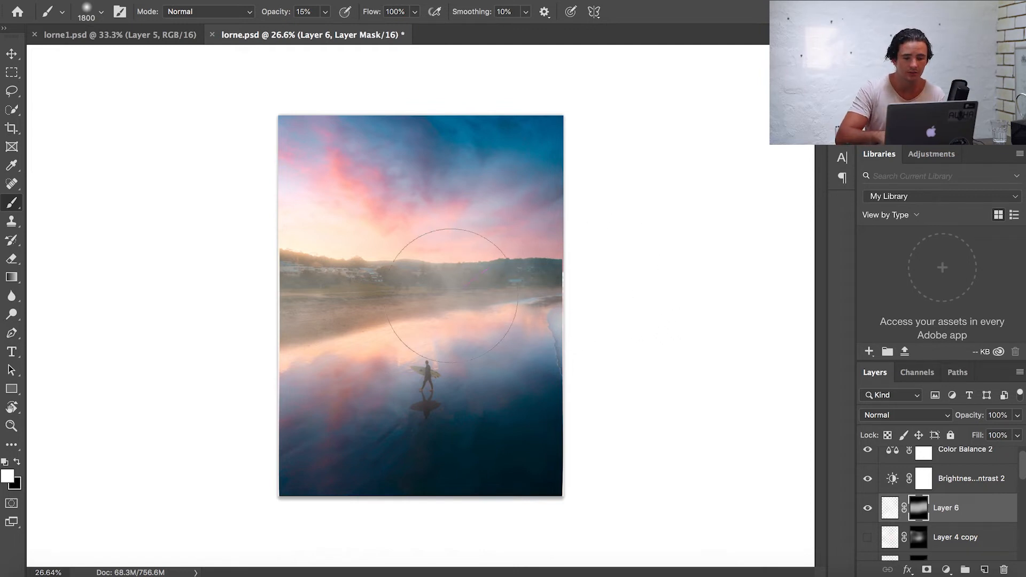
pyautogui.moveTo(224, 321)
pyautogui.mouseDown()
pyautogui.moveTo(342, 279)
pyautogui.moveTo(491, 298)
pyautogui.moveTo(642, 286)
pyautogui.moveTo(568, 309)
pyautogui.moveTo(481, 249)
pyautogui.moveTo(324, 252)
pyautogui.moveTo(231, 343)
pyautogui.moveTo(229, 374)
pyautogui.mouseUp()
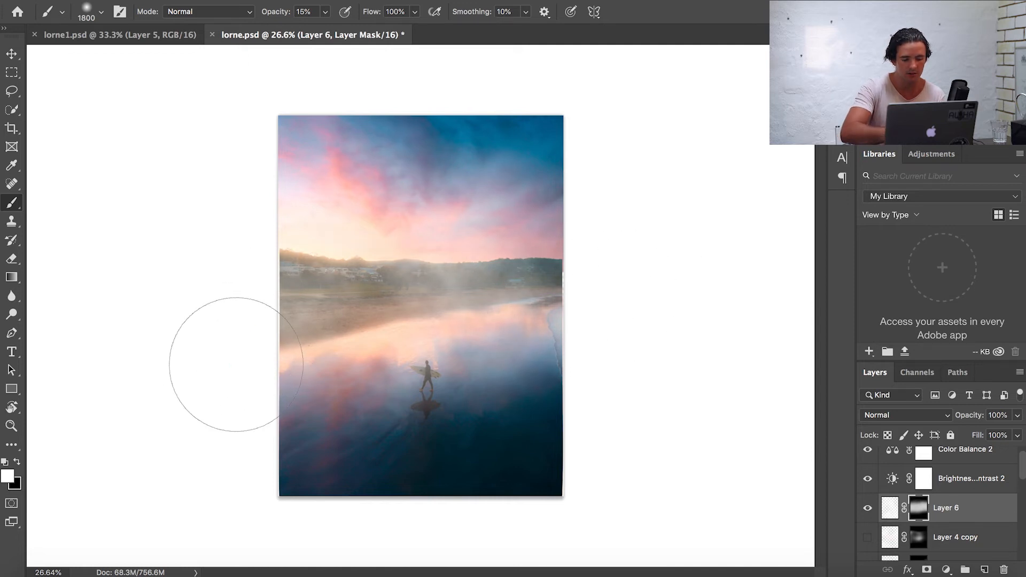
# - Switch to black, shrink the brush to 1600 and paint over the surfer area to hide fog there
pyautogui.press('x')
pyautogui.press('[')
pyautogui.press('[')
pyautogui.moveTo(423, 353)
pyautogui.mouseDown()
pyautogui.moveTo(406, 392)
pyautogui.moveTo(354, 407)
pyautogui.moveTo(426, 406)
pyautogui.moveTo(431, 385)
pyautogui.moveTo(483, 400)
pyautogui.moveTo(430, 353)
pyautogui.moveTo(484, 404)
pyautogui.moveTo(425, 397)
pyautogui.moveTo(418, 366)
pyautogui.moveTo(341, 407)
pyautogui.moveTo(376, 404)
pyautogui.moveTo(412, 354)
pyautogui.moveTo(458, 415)
pyautogui.moveTo(502, 410)
pyautogui.mouseUp()
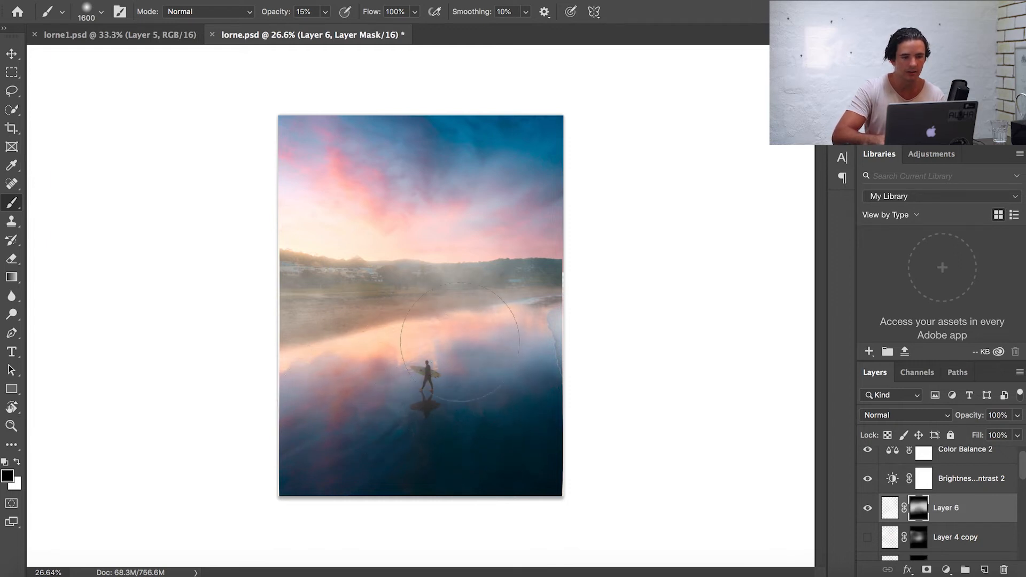
# - Set the brush opacity to 100% and flow to 15%, then paint a stroke on the left shore and undo it
pyautogui.moveTo(325, 12); pyautogui.dragTo(434, 37)
pyautogui.click(416, 12)
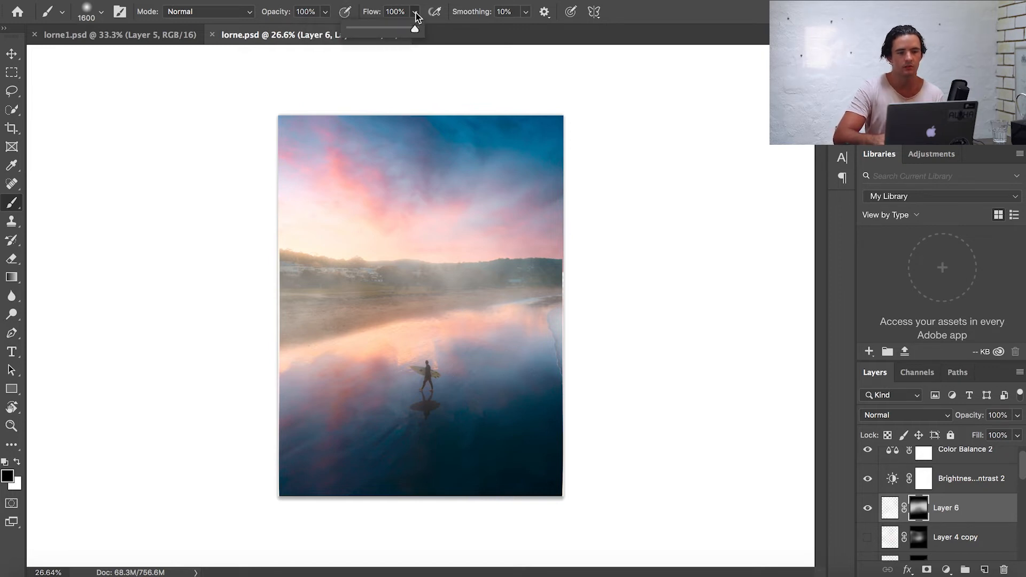
pyautogui.click(360, 27)
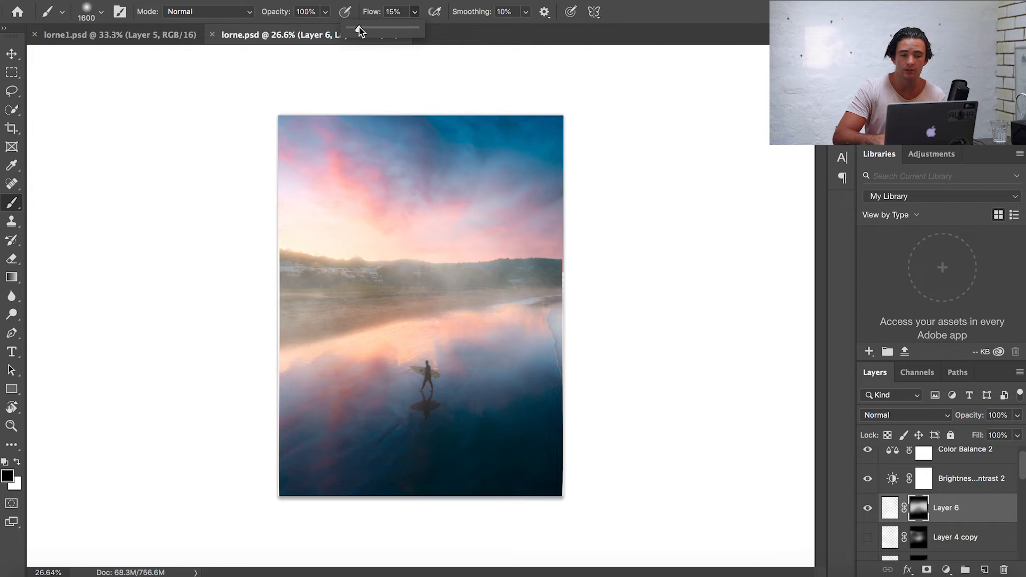
pyautogui.moveTo(284, 350)
pyautogui.mouseDown()
pyautogui.moveTo(335, 321)
pyautogui.moveTo(299, 295)
pyautogui.mouseUp()
pyautogui.press('super+z')
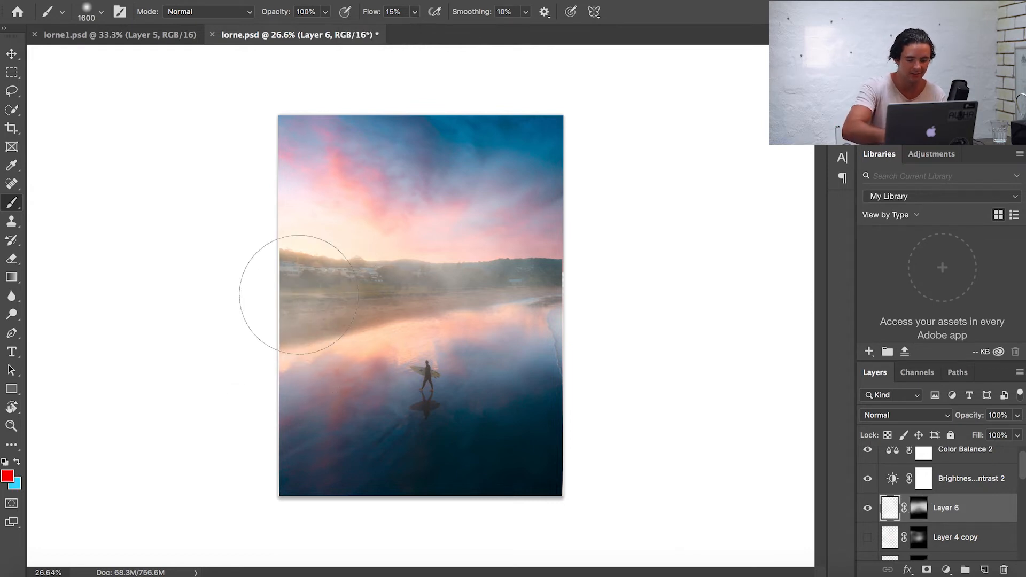
# - Set white as foreground and paint soft fog across the horizon and shoreline on Layer 6, reducing the brush to 500
pyautogui.click(4, 463)
pyautogui.press('x')
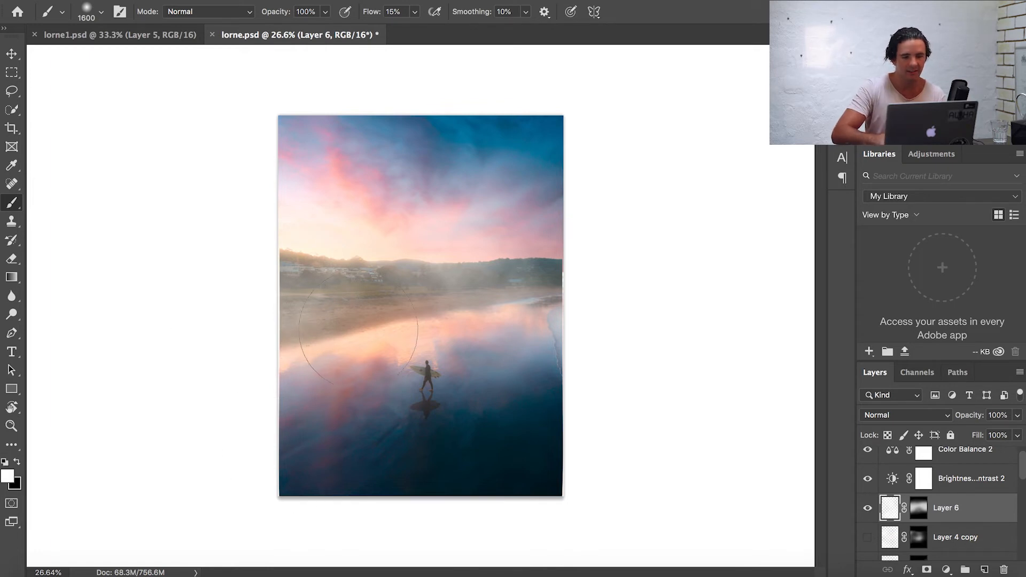
pyautogui.moveTo(315, 281)
pyautogui.mouseDown()
pyautogui.moveTo(329, 252)
pyautogui.moveTo(355, 275)
pyautogui.moveTo(459, 246)
pyautogui.moveTo(491, 281)
pyautogui.moveTo(561, 294)
pyautogui.moveTo(559, 309)
pyautogui.moveTo(591, 305)
pyautogui.moveTo(525, 314)
pyautogui.mouseUp()
pyautogui.press('[')
pyautogui.press('[')
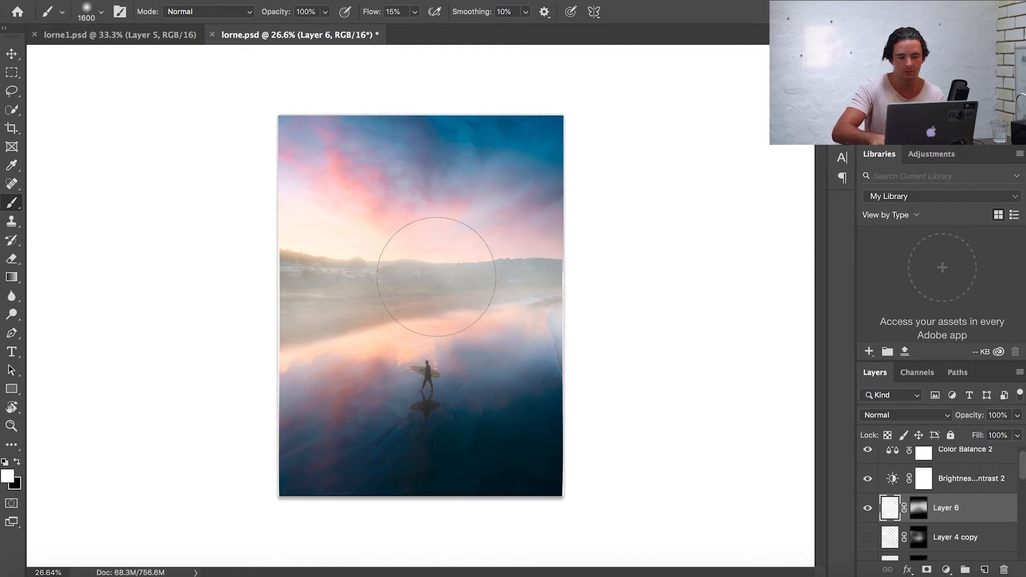
pyautogui.press('[')
pyautogui.press('[')
pyautogui.press('[')
pyautogui.press('[')
pyautogui.press('[')
pyautogui.press('[')
pyautogui.press('[')
pyautogui.press('[')
pyautogui.press('[')
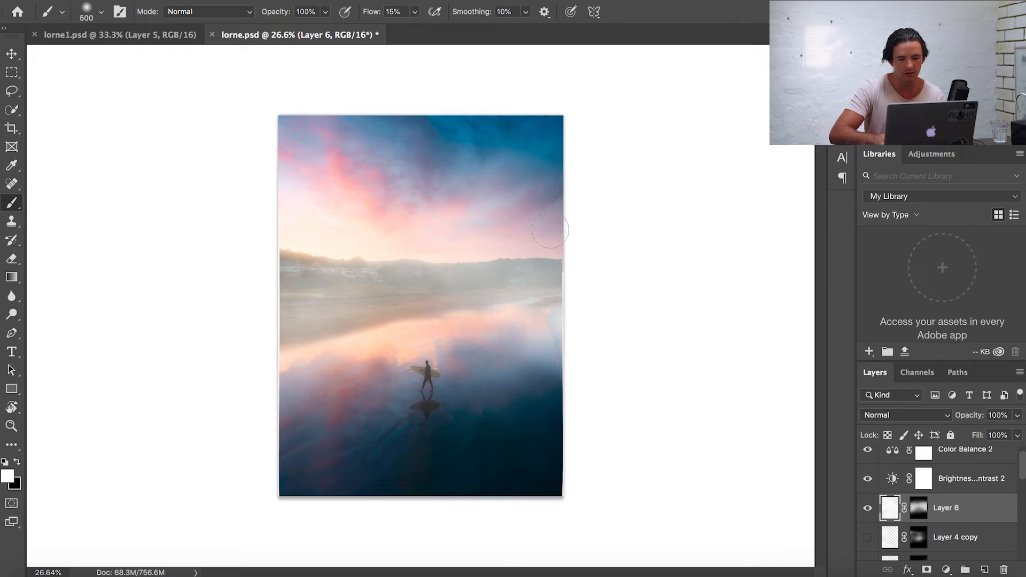
pyautogui.moveTo(518, 245); pyautogui.dragTo(449, 262)
pyautogui.moveTo(356, 284)
pyautogui.mouseDown()
pyautogui.moveTo(326, 282)
pyautogui.moveTo(527, 278)
pyautogui.mouseUp()
pyautogui.moveTo(409, 309)
pyautogui.mouseDown()
pyautogui.moveTo(379, 291)
pyautogui.moveTo(315, 292)
pyautogui.moveTo(304, 257)
pyautogui.moveTo(507, 285)
pyautogui.moveTo(455, 297)
pyautogui.mouseUp()
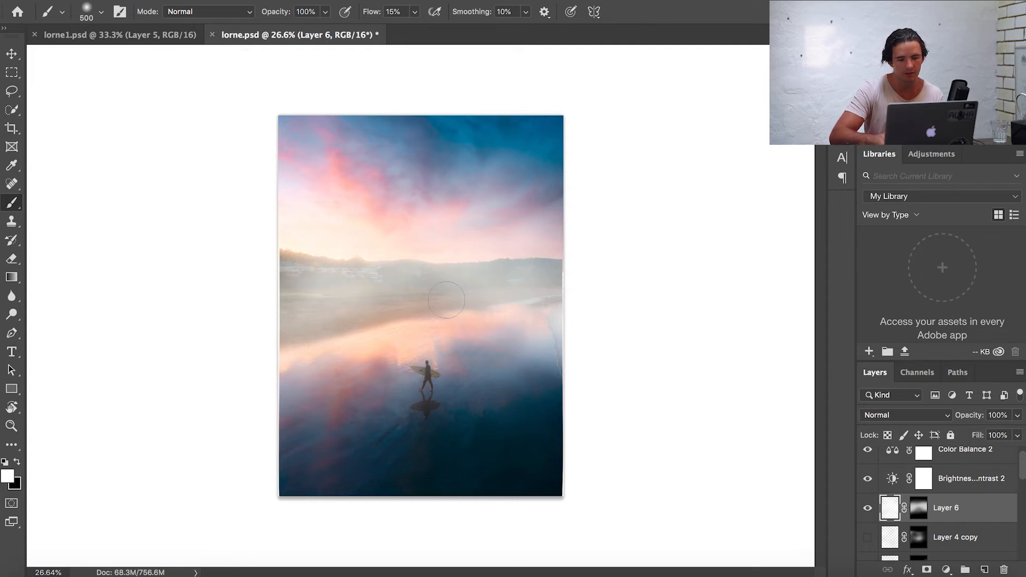
pyautogui.moveTo(389, 311)
pyautogui.mouseDown()
pyautogui.moveTo(420, 331)
pyautogui.moveTo(483, 313)
pyautogui.mouseUp()
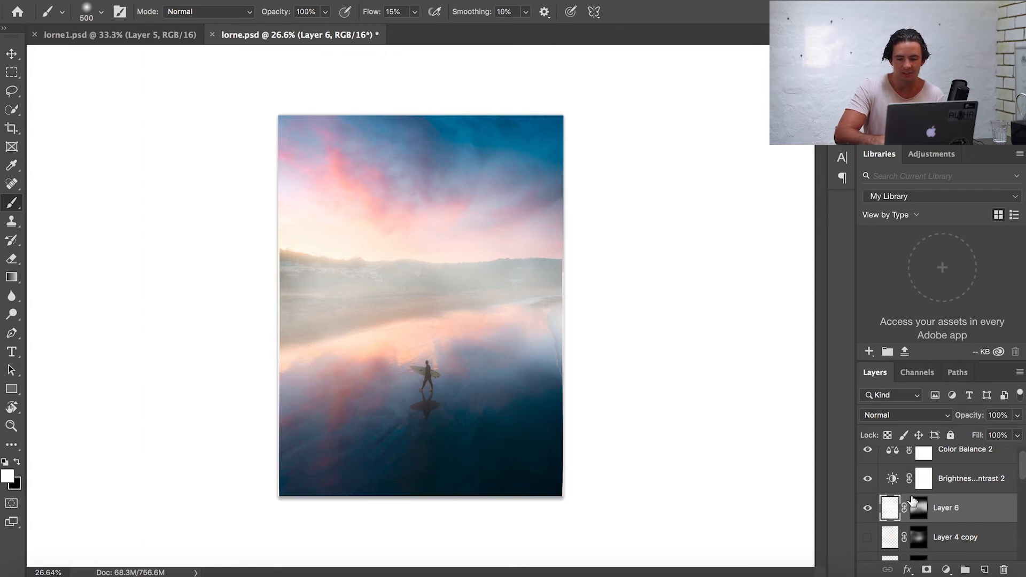
# - Toggle Layer 6's visibility and zoom to review the painted fog
pyautogui.click(867, 509)
pyautogui.click(867, 508)
pyautogui.scroll(-3, 637, 371)
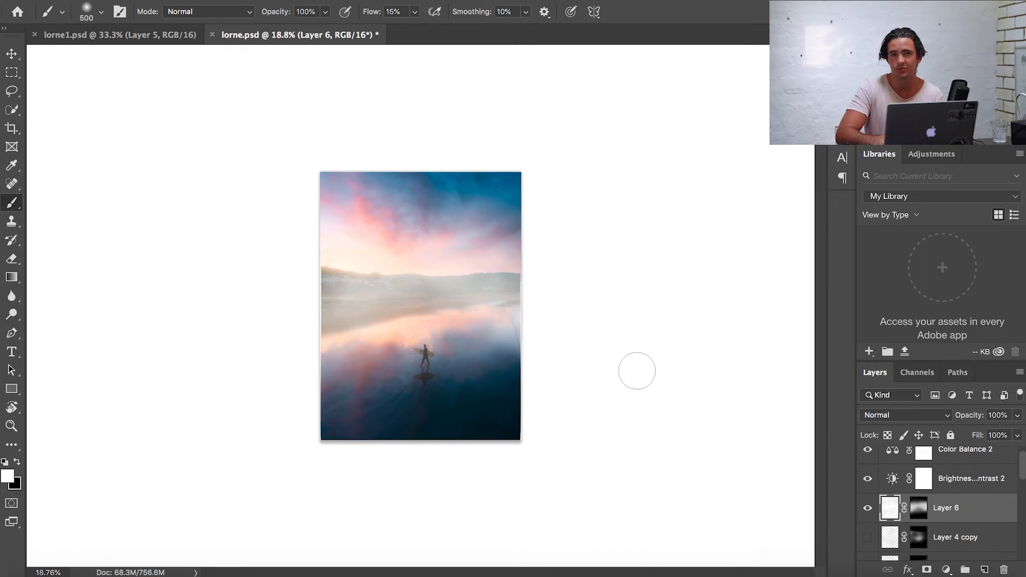
pyautogui.scroll(5, 637, 371)
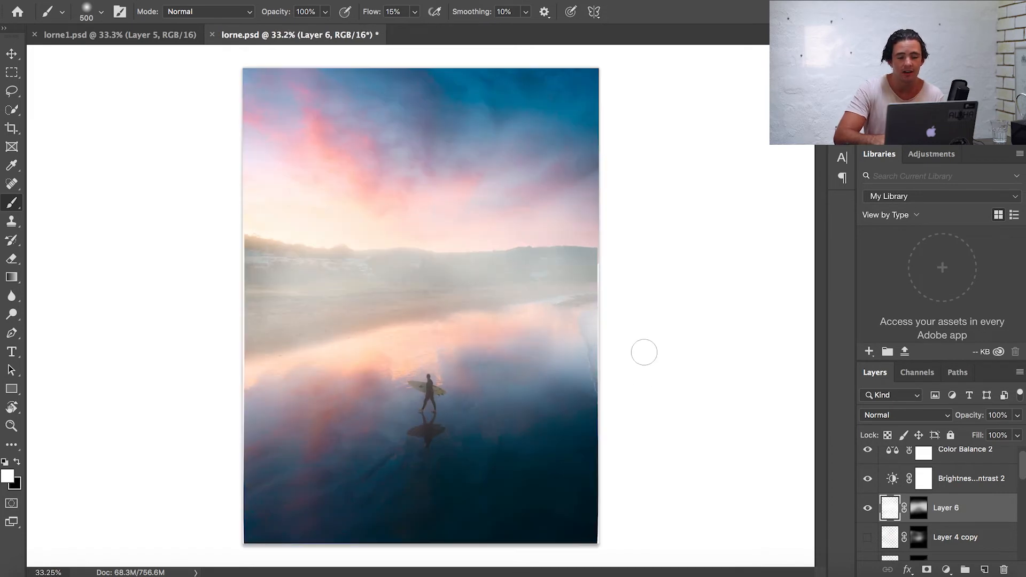
pyautogui.scroll(-2, 644, 352)
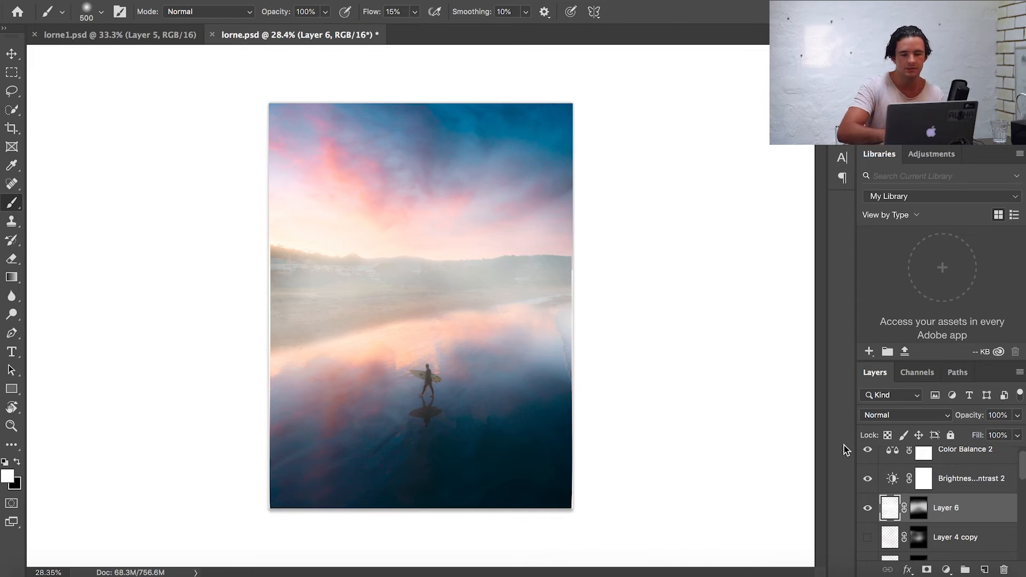
# - Free-transform Layer 6's fog with a perspective stretch, widening its base to about 145%, and commit it
pyautogui.hotkey('ctrl', 't')
pyautogui.click(154, 1)
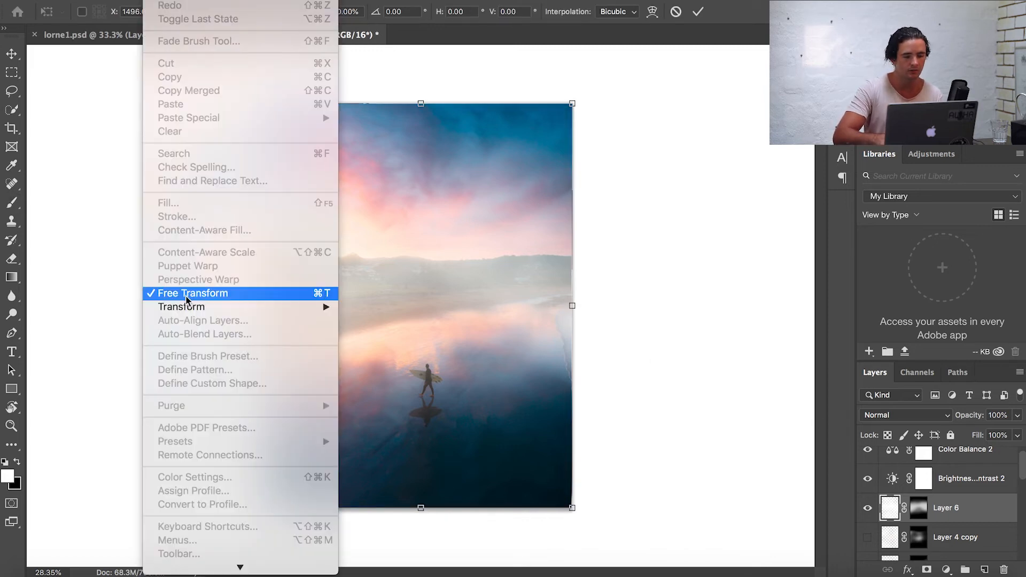
pyautogui.moveTo(185, 306)
pyautogui.click(372, 384)
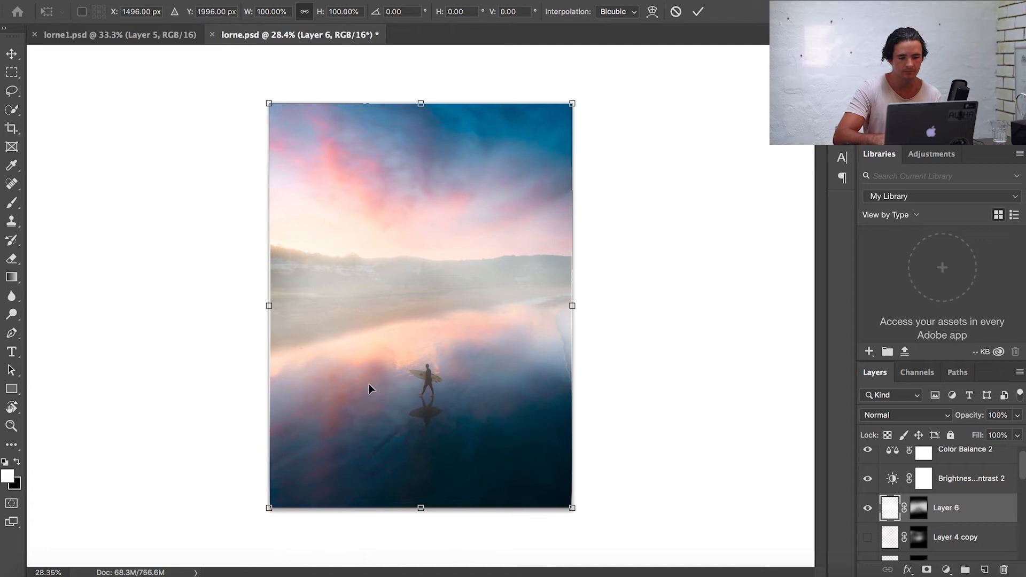
pyautogui.scroll(-3, 369, 384)
pyautogui.moveTo(529, 451); pyautogui.dragTo(579, 451)
pyautogui.moveTo(460, 279); pyautogui.dragTo(460, 303)
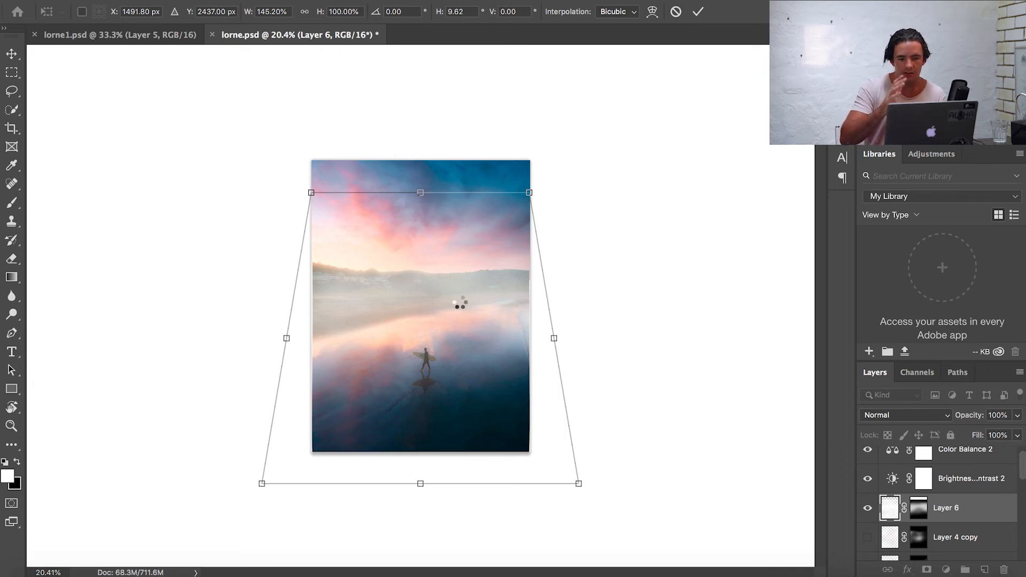
pyautogui.press('b')
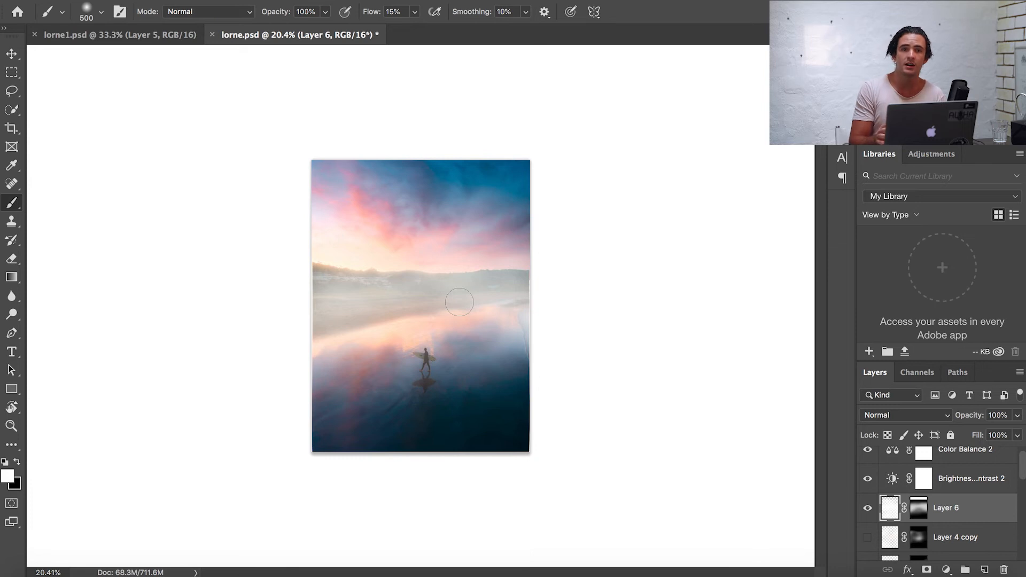
# - Open the DJI_0013 2 forest photo as a new document
pyautogui.click(970, 565)
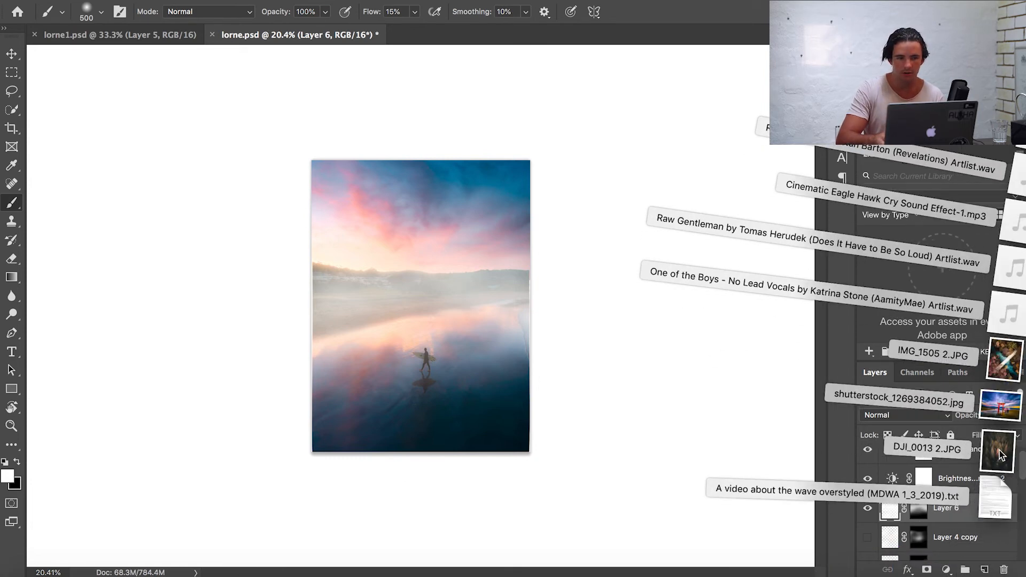
pyautogui.moveTo(1000, 455); pyautogui.dragTo(634, 353)
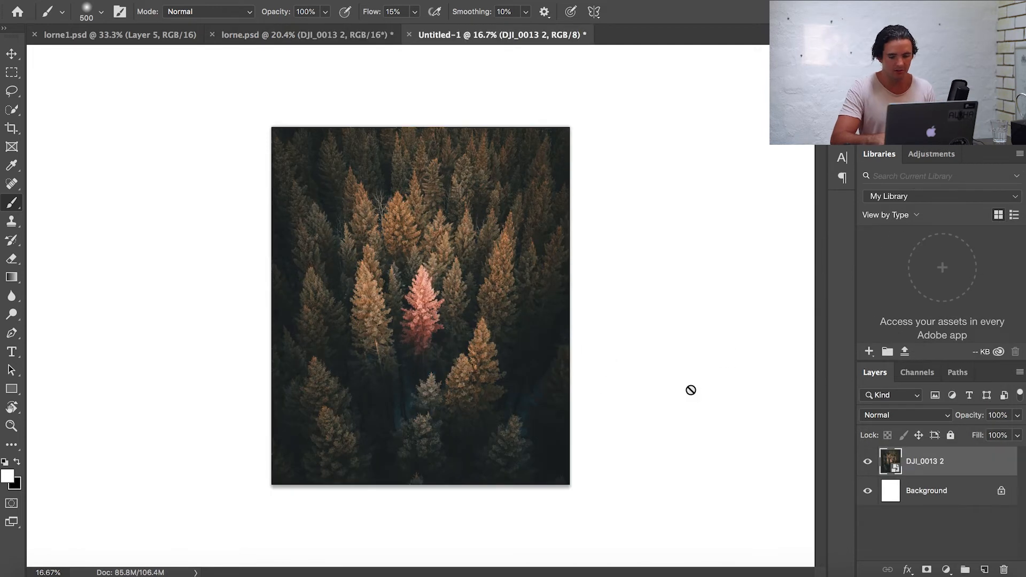
# - Add a new layer, enter Quick Mask mode and render Difference Clouds
pyautogui.press('alt+shift+super+n')
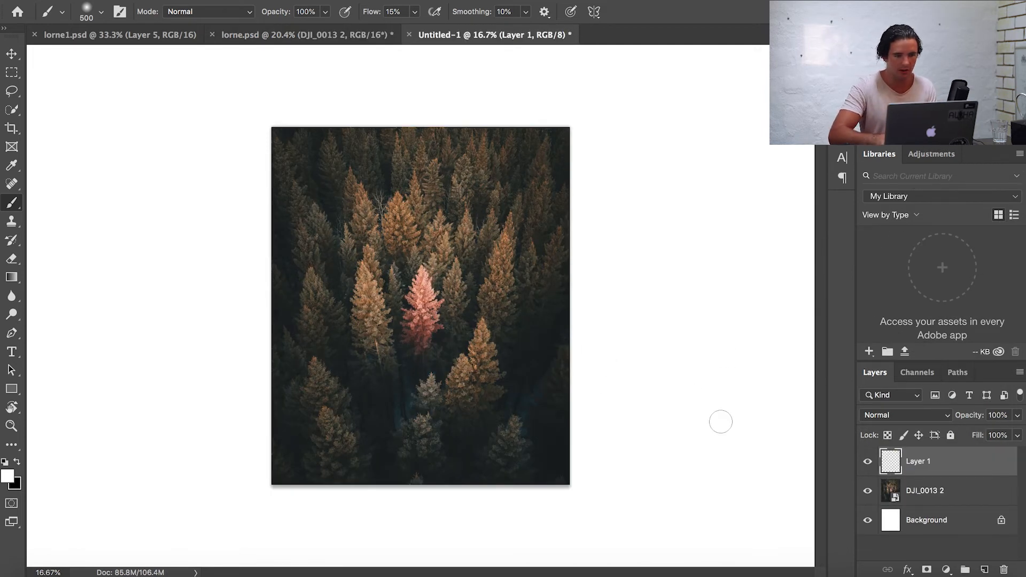
pyautogui.click(12, 503)
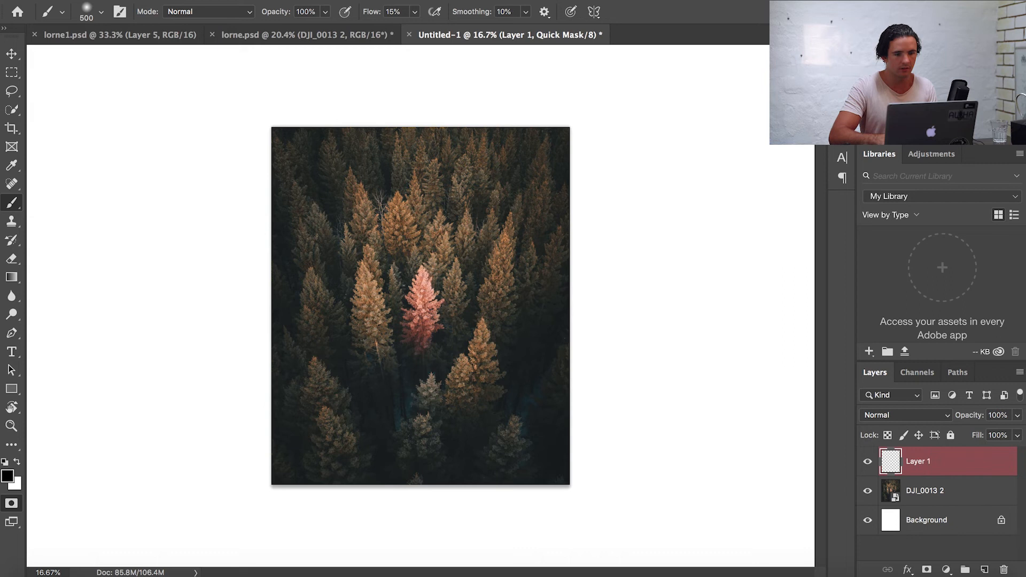
pyautogui.click(345, 0)
pyautogui.moveTo(352, 217)
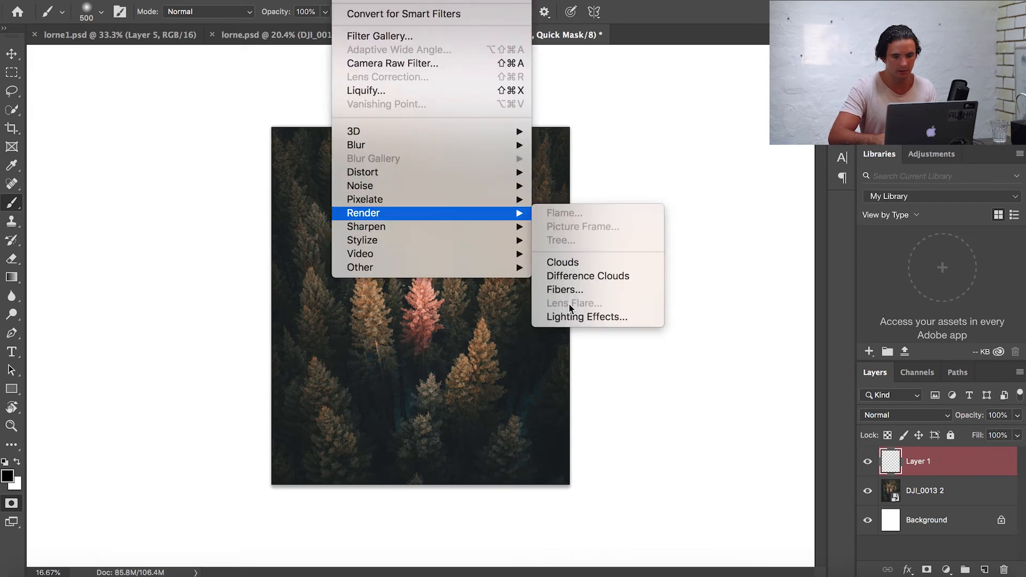
pyautogui.click(551, 275)
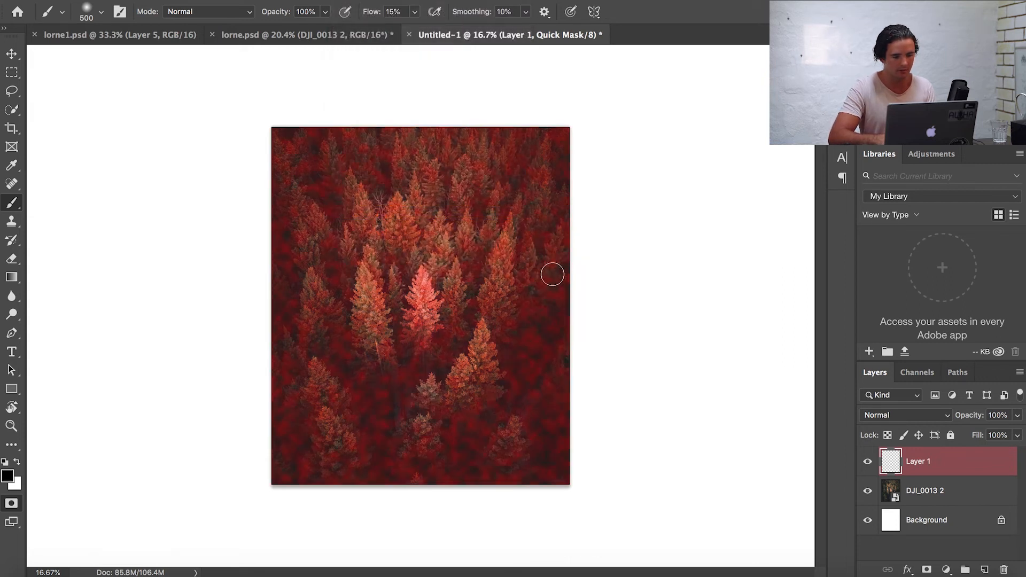
pyautogui.press('super+plus')
pyautogui.scroll(2, 328, 389)
pyautogui.scroll(-3, 329, 390)
pyautogui.scroll(-1, 329, 390)
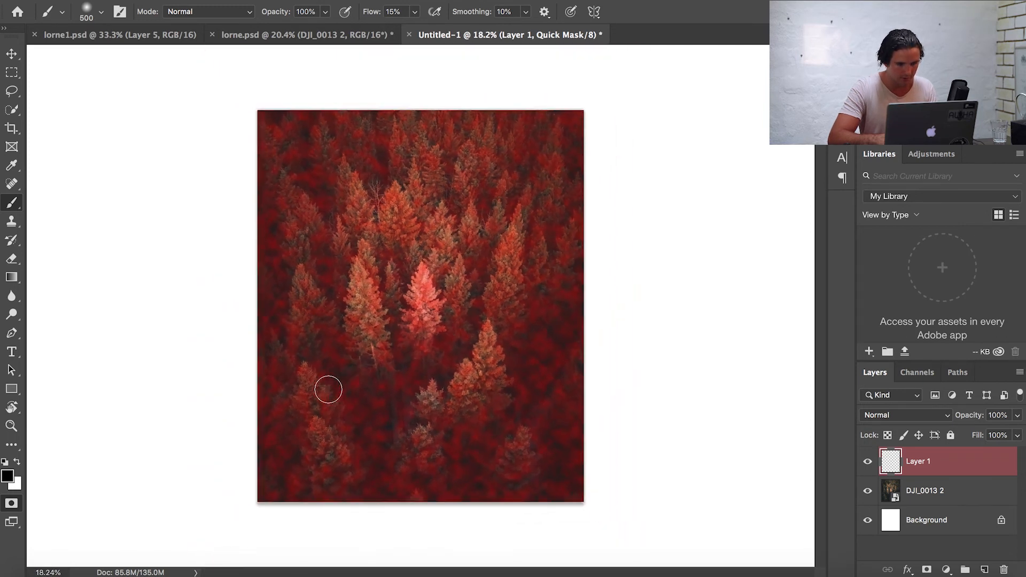
# - Turn the quick mask into a selection, fill it with white on Layer 1, and deselect
pyautogui.click(11, 503)
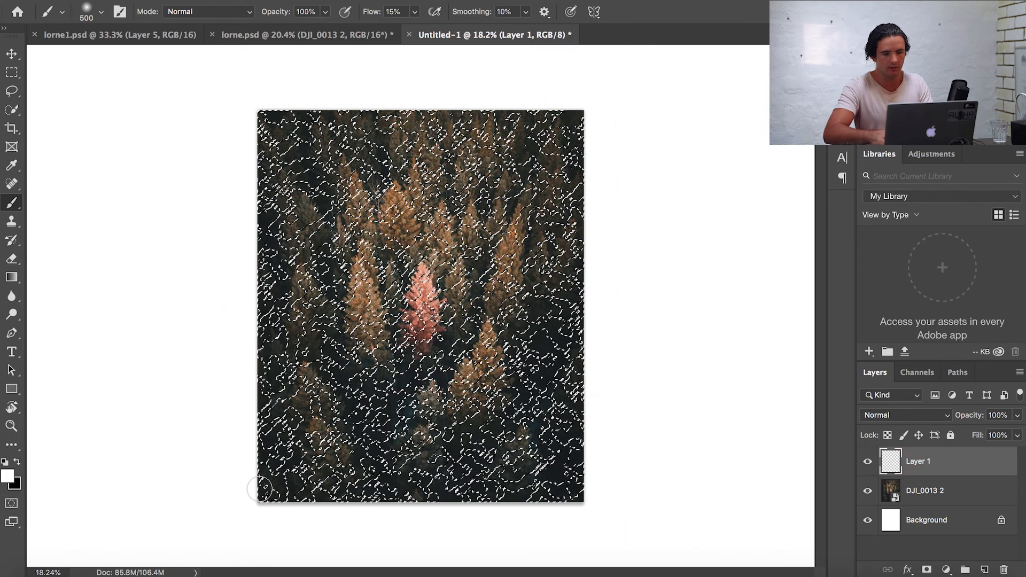
pyautogui.hotkey('shift', 'BackSpace')
pyautogui.click(729, 243)
pyautogui.click(702, 264)
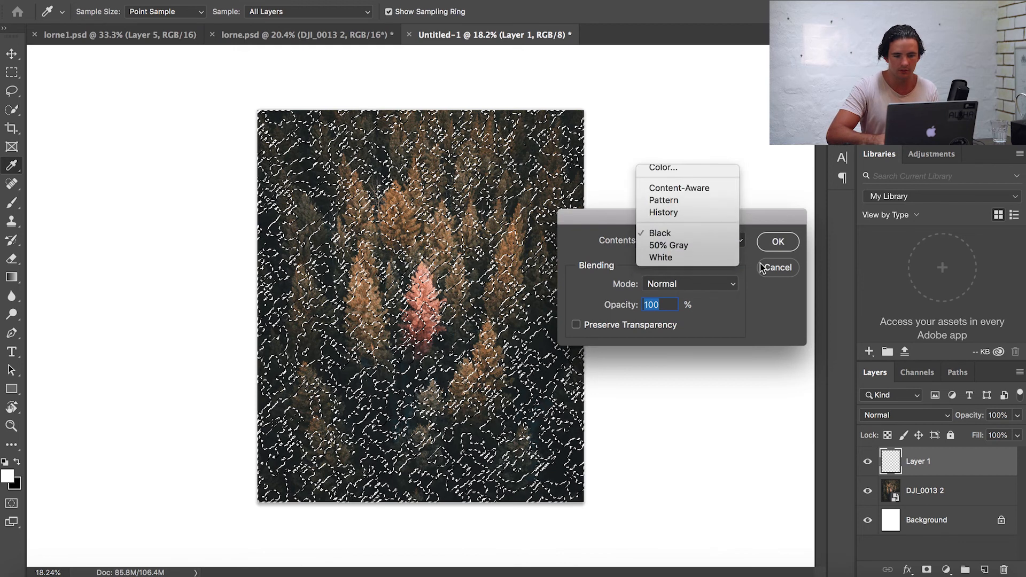
pyautogui.click(779, 243)
pyautogui.hotkey('ctrl', 'd')
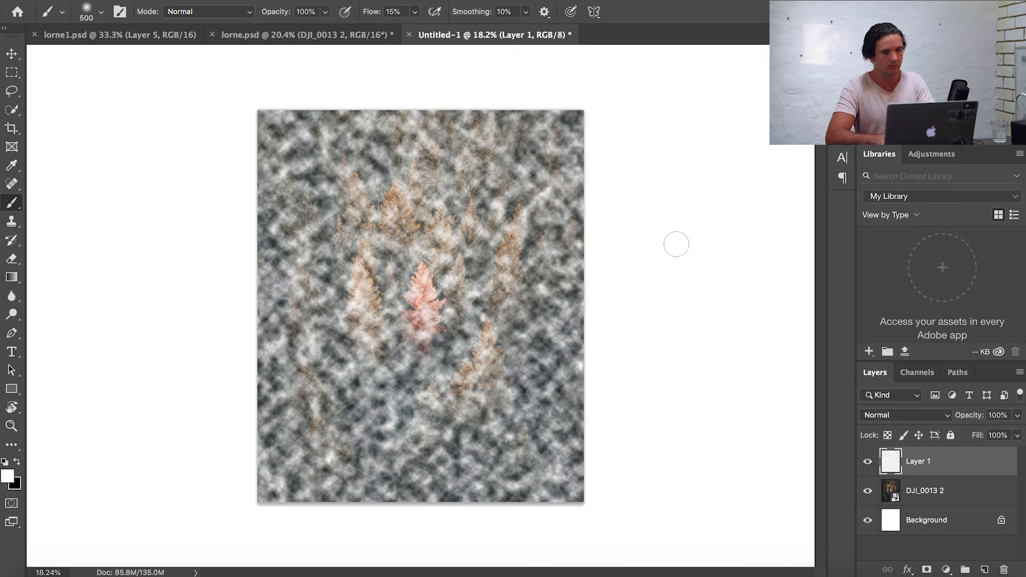
# - Scale the cloud layer up to 1000% with Free Transform and apply it
pyautogui.hotkey('ctrl', 't')
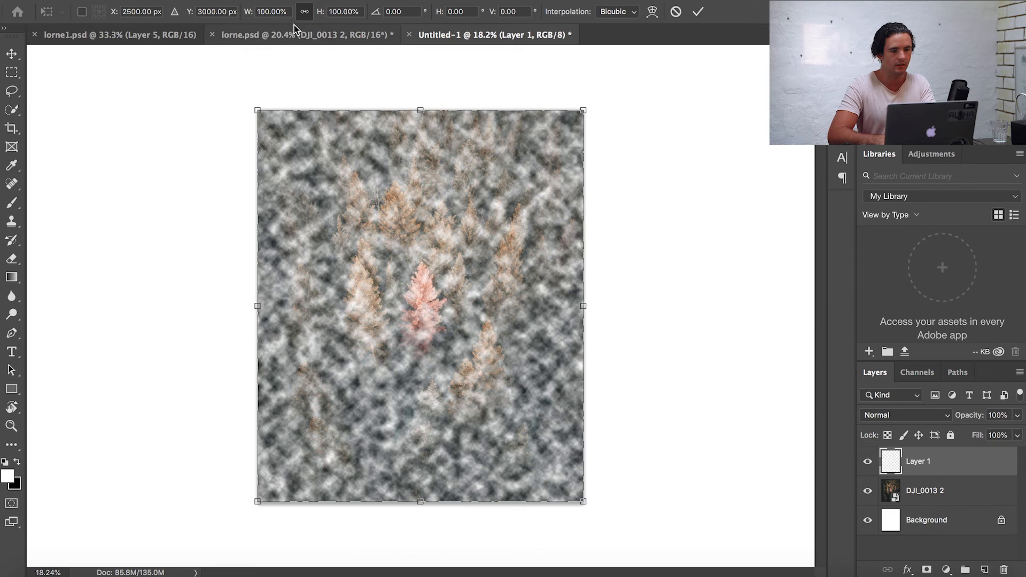
pyautogui.click(262, 12)
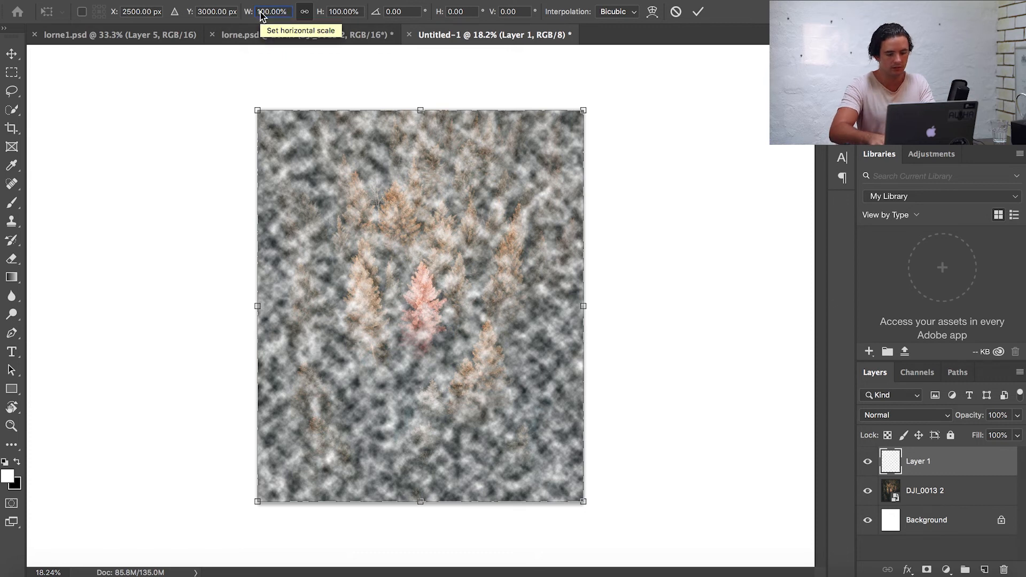
pyautogui.write('0')
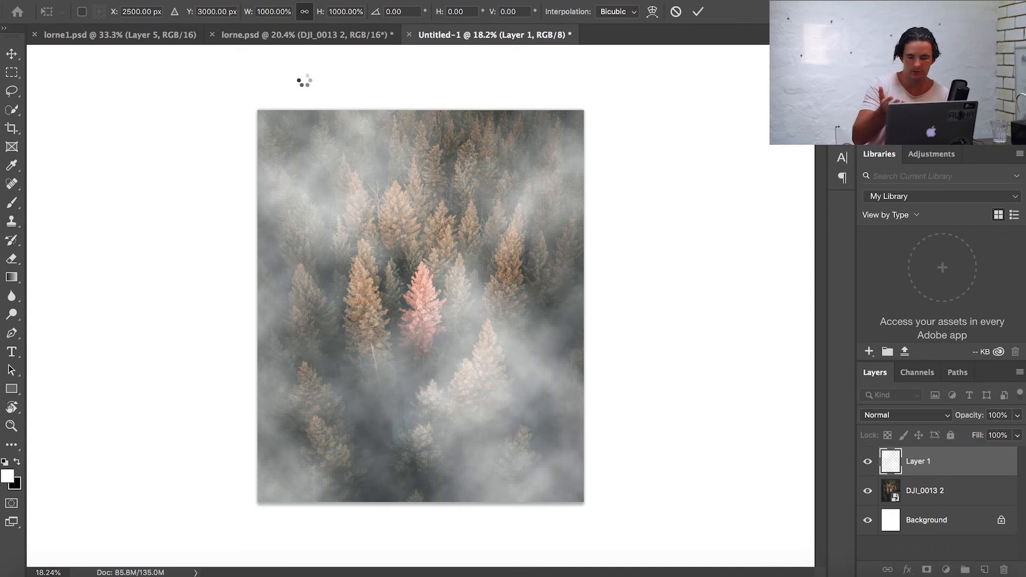
pyautogui.press('Return')
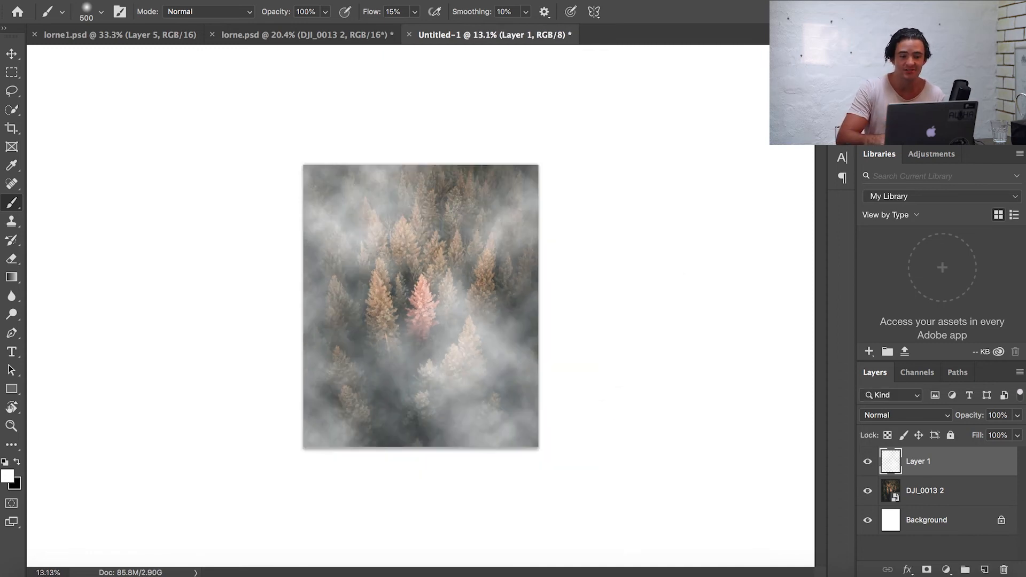
# - Enlarge the brush to 1600, add a layer mask to Layer 1 and switch the foreground to black
pyautogui.scroll(3, 479, 298)
pyautogui.scroll(-1, 480, 298)
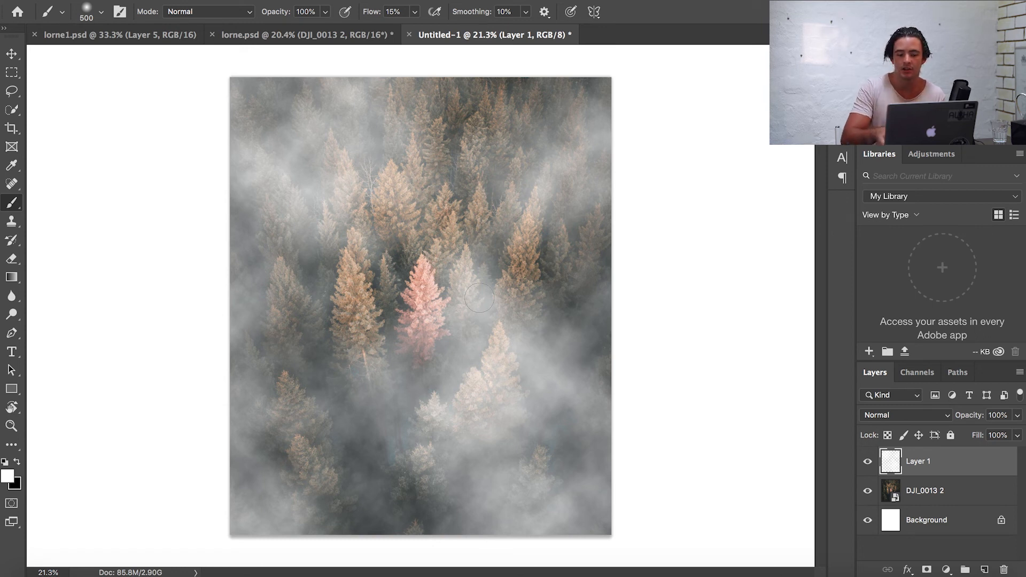
pyautogui.press(']')
pyautogui.press(']')
pyautogui.press(']')
pyautogui.press(']')
pyautogui.press(']')
pyautogui.press(']')
pyautogui.press(']')
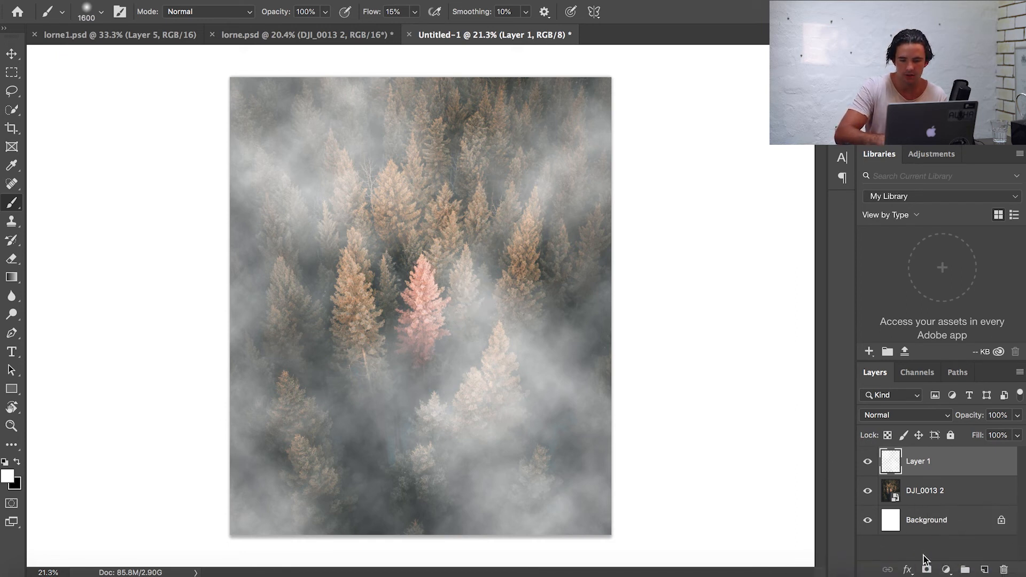
pyautogui.click(927, 569)
pyautogui.press('x')
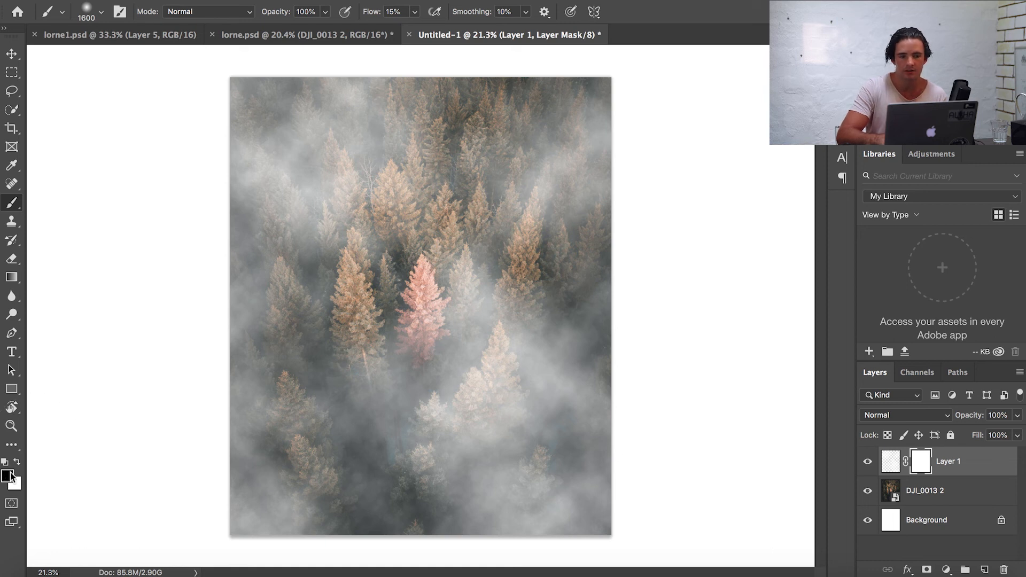
# - Set brush opacity to 9% and flow to 100%, then paint on the mask around the pink tree
pyautogui.click(325, 12)
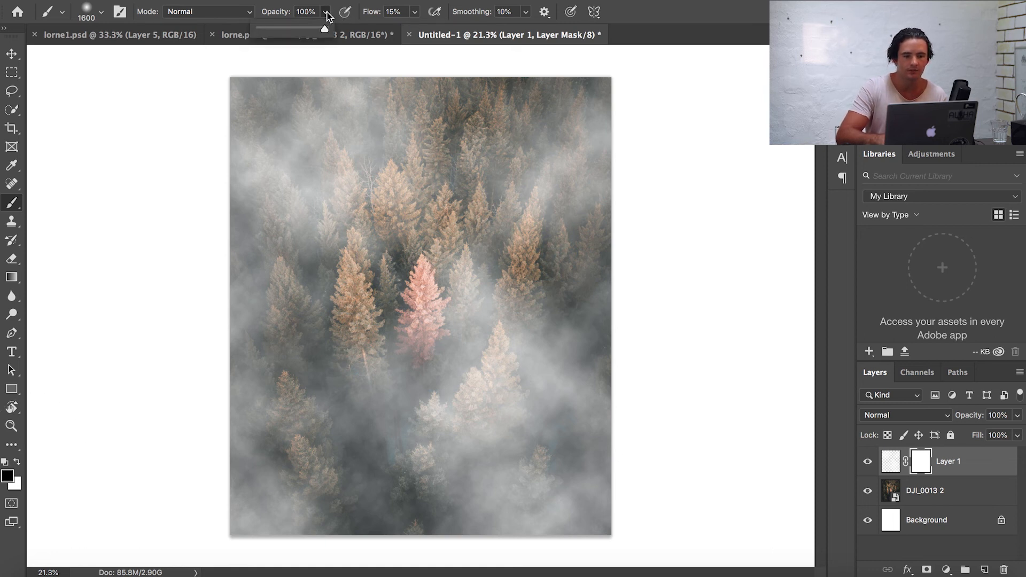
pyautogui.click(269, 26)
pyautogui.moveTo(268, 26); pyautogui.dragTo(265, 27)
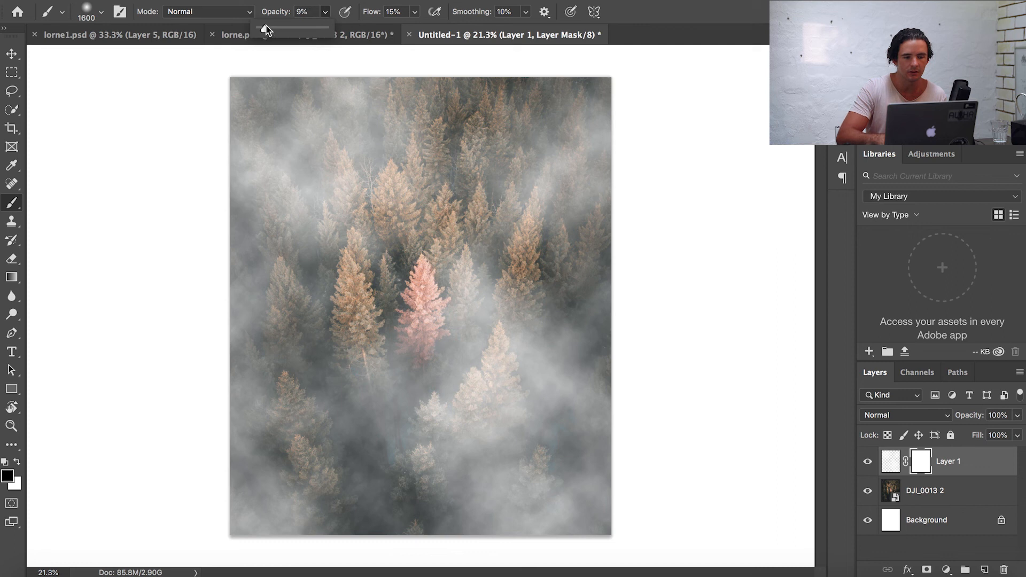
pyautogui.click(415, 11)
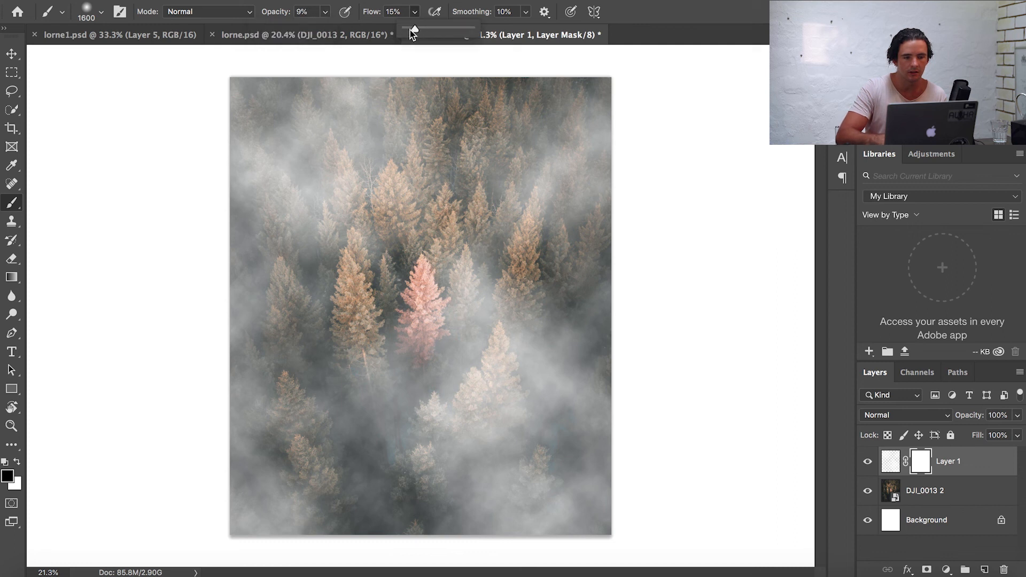
pyautogui.moveTo(411, 29); pyautogui.dragTo(427, 29)
pyautogui.click(414, 323)
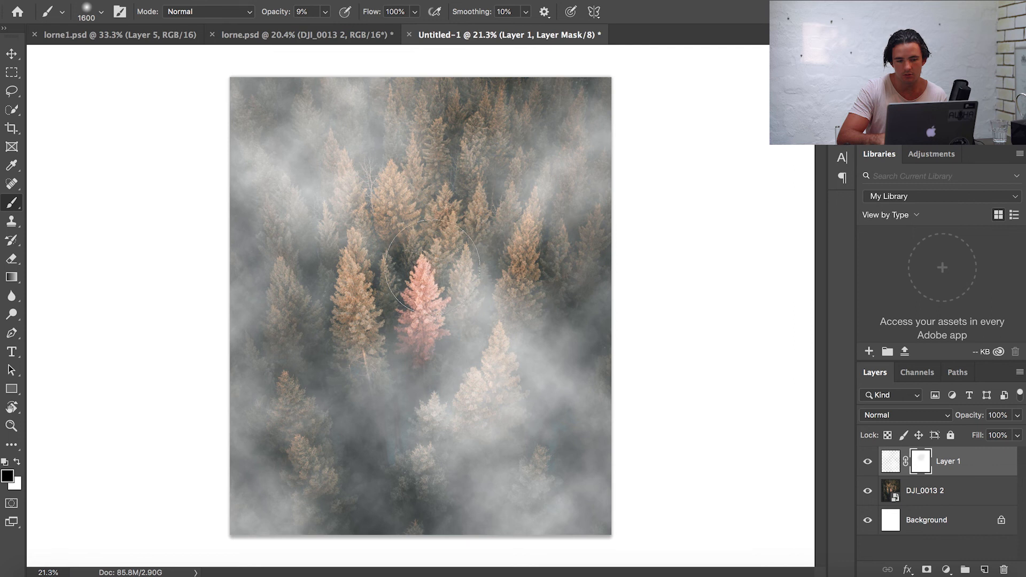
pyautogui.moveTo(498, 280); pyautogui.dragTo(441, 325)
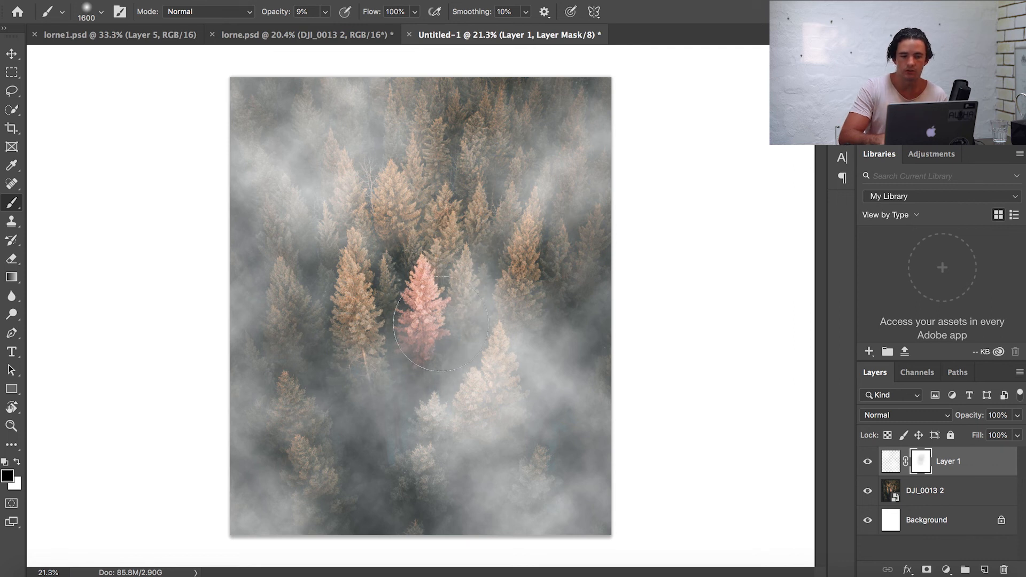